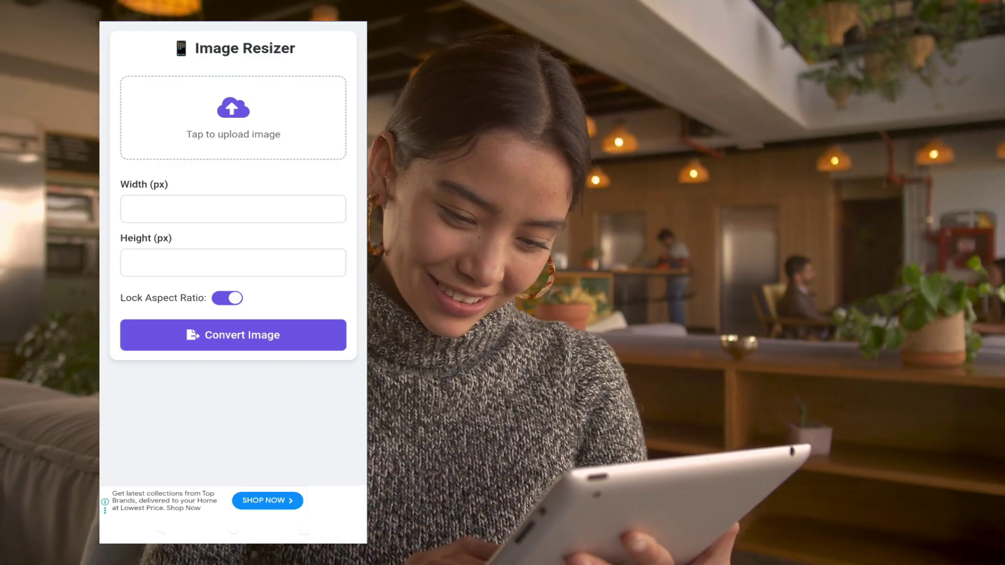
- Try the resizer's Width, then Height, then Width fields again, and dismiss the keyboard
click(233, 208)
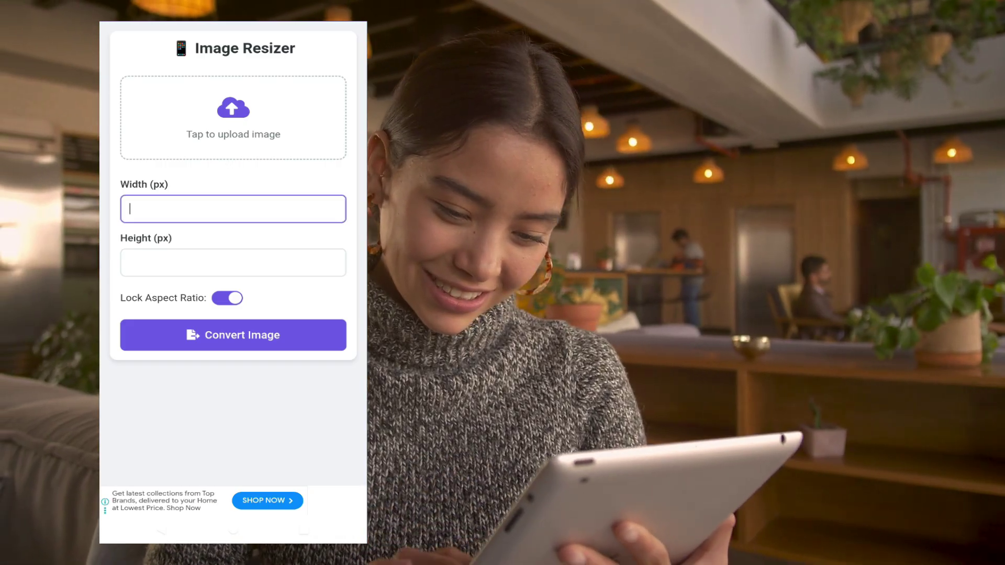
click(233, 262)
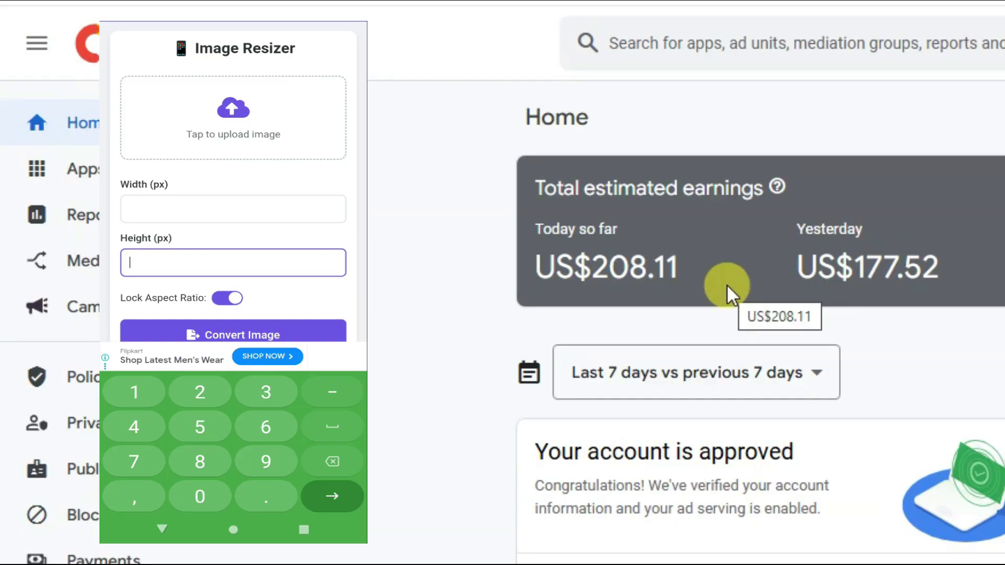
click(233, 209)
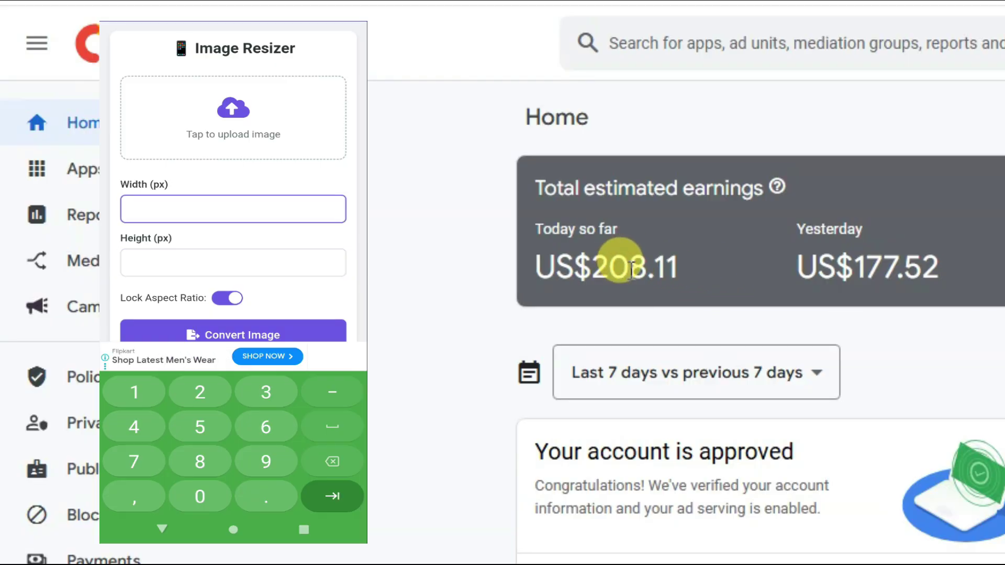
click(232, 118)
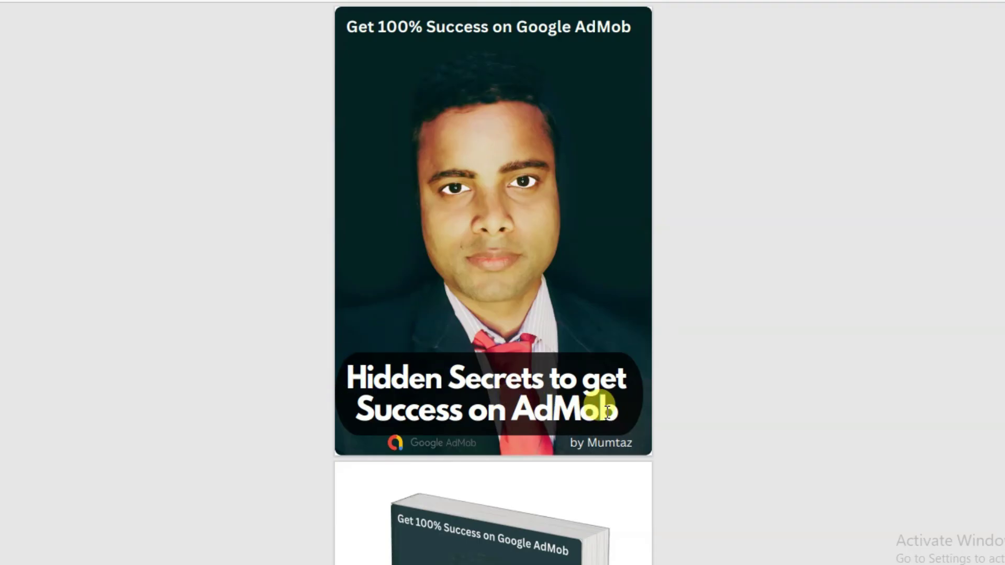
- Scroll to the ebook's Table Of Content and highlight the Game Development chapter heading
scroll(680, 224, down, 10)
scroll(680, 224, up, 3)
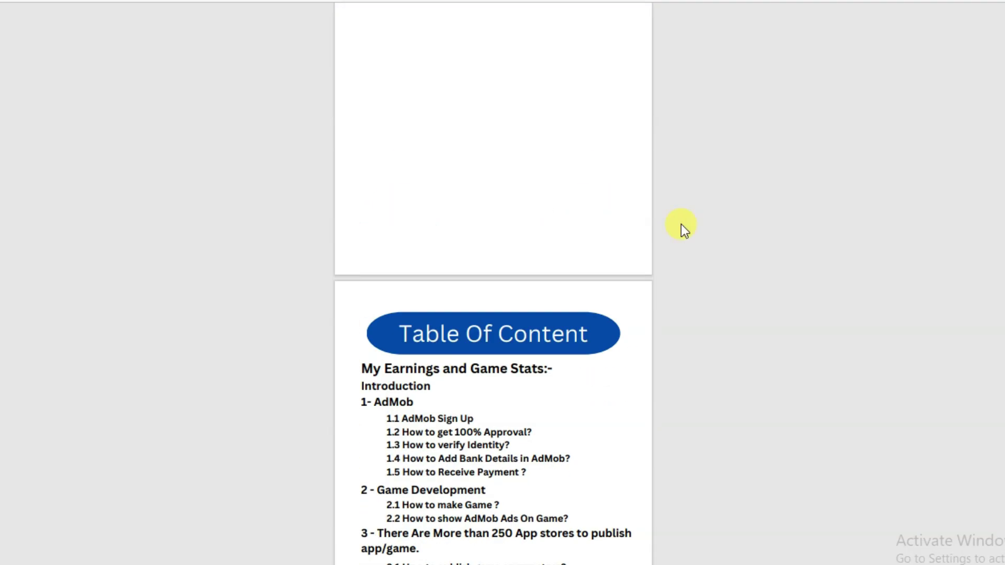
scroll(680, 224, down, 3)
scroll(680, 225, down, 2)
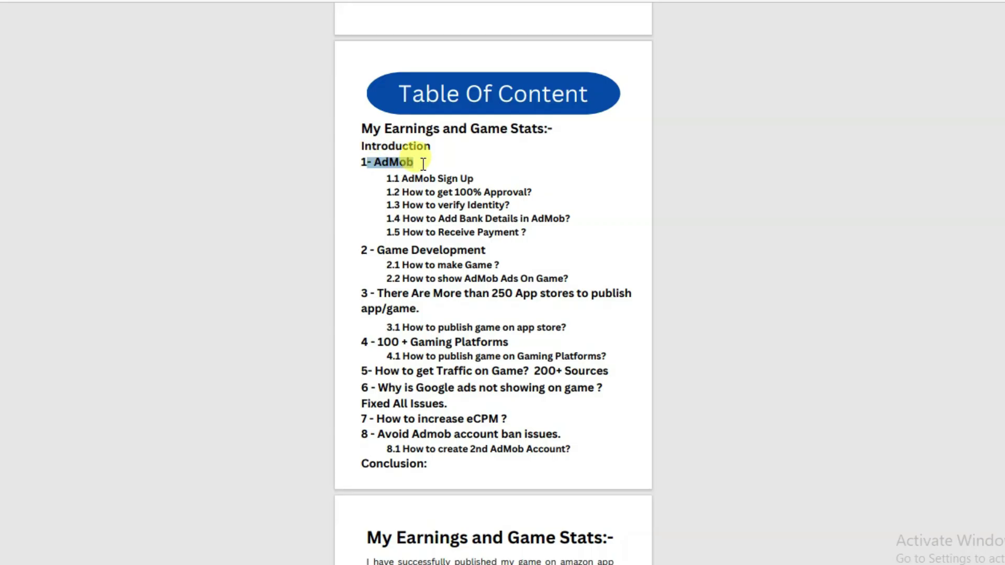
drag(379, 252, 486, 251)
click(496, 298)
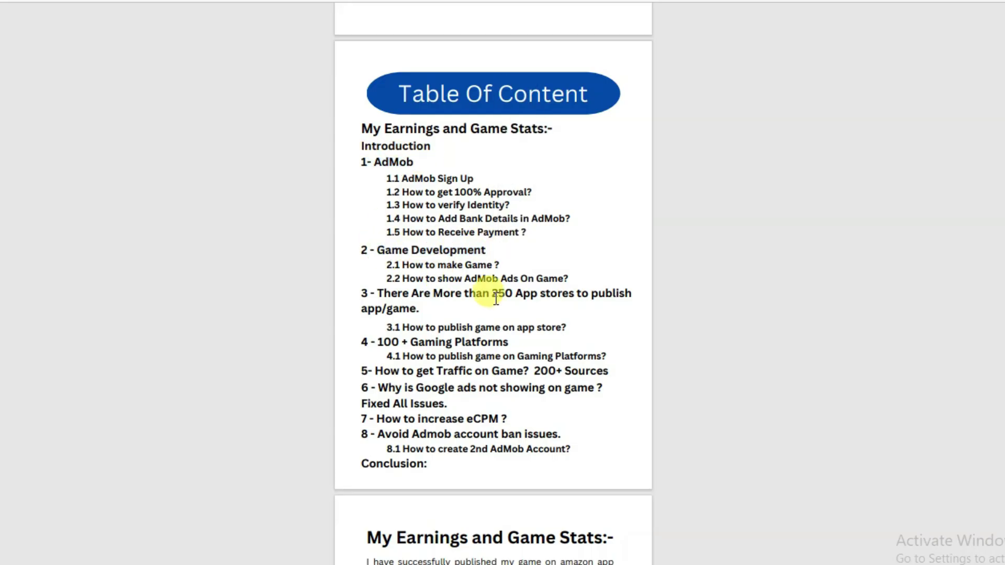
- Highlight 'More than 250 App stores', '200+ Sources', Gaming Platforms and chapters 3–4
drag(436, 295, 574, 294)
click(554, 378)
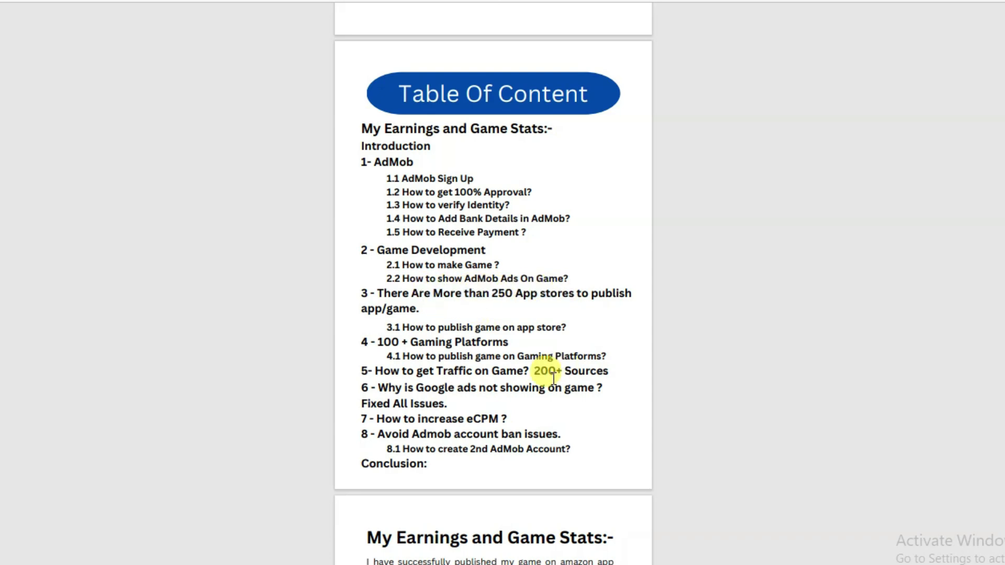
drag(543, 371, 610, 372)
click(501, 373)
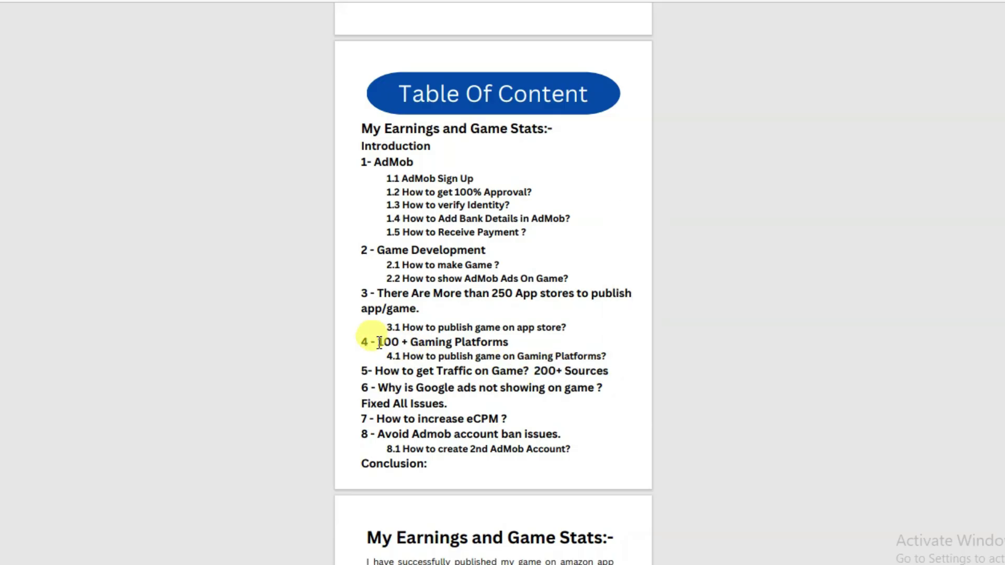
drag(362, 343, 478, 331)
click(518, 327)
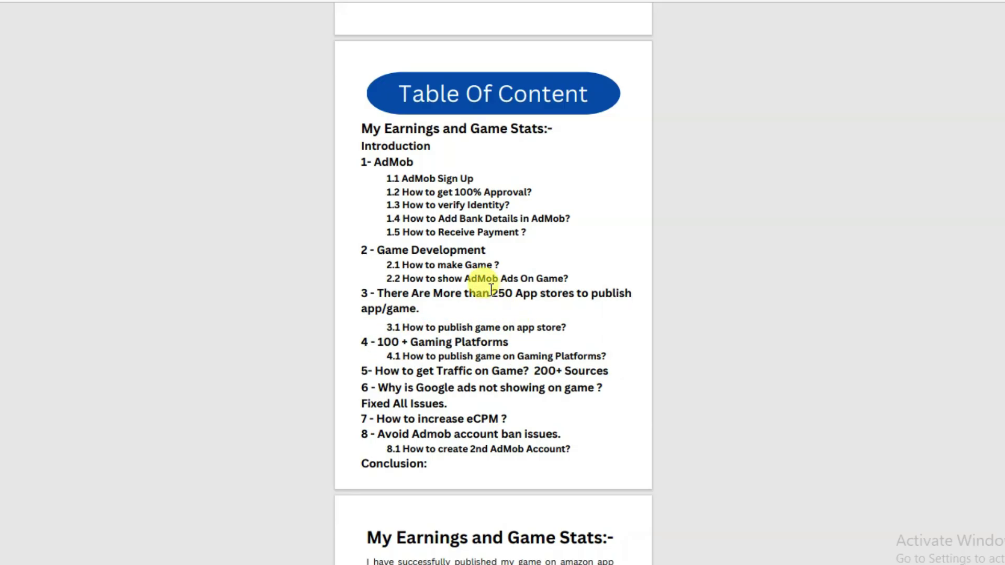
drag(482, 293, 564, 374)
scroll(513, 341, down, 10)
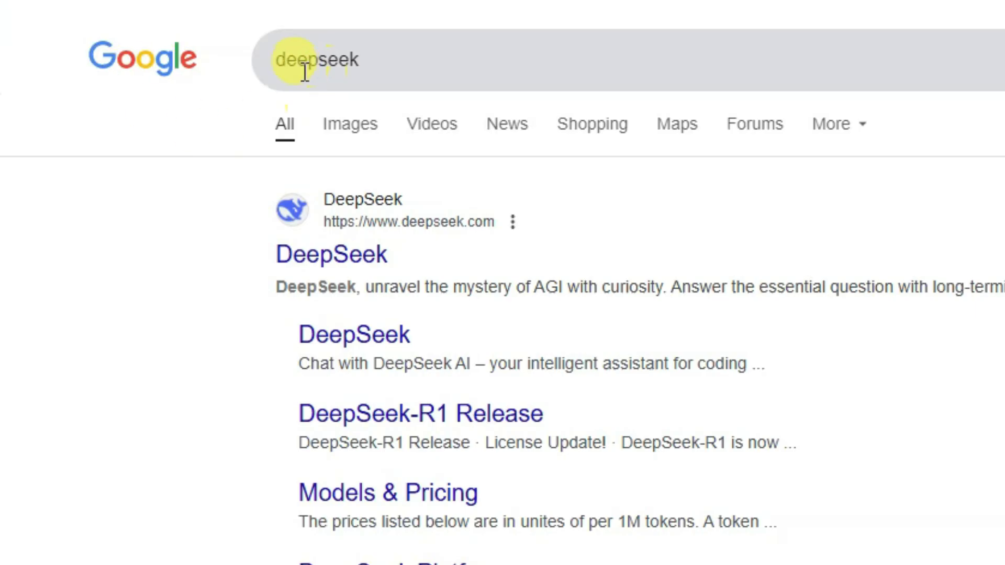
- Open DeepSeek from the search results and sign up for a new account with the terms accepted
click(345, 248)
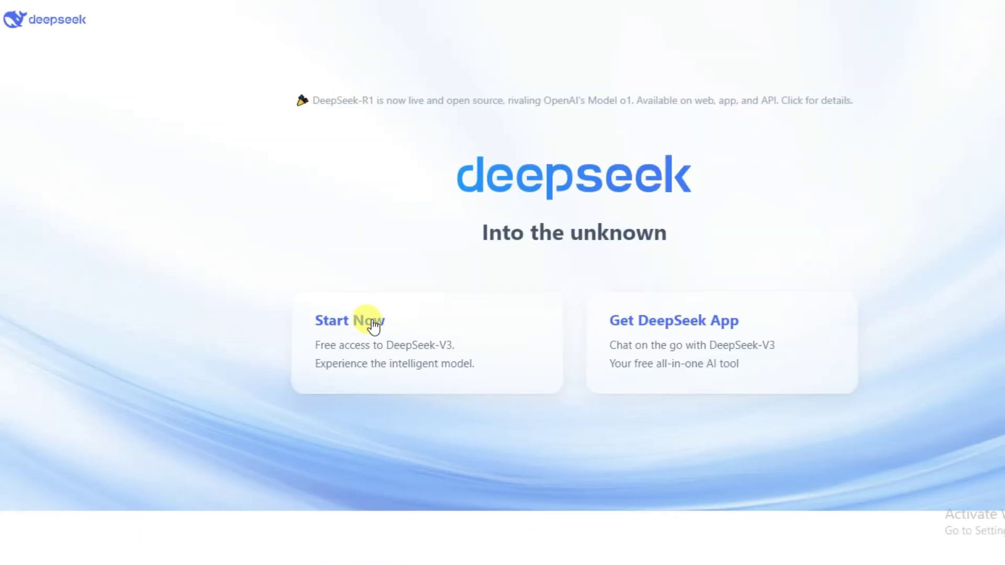
click(373, 324)
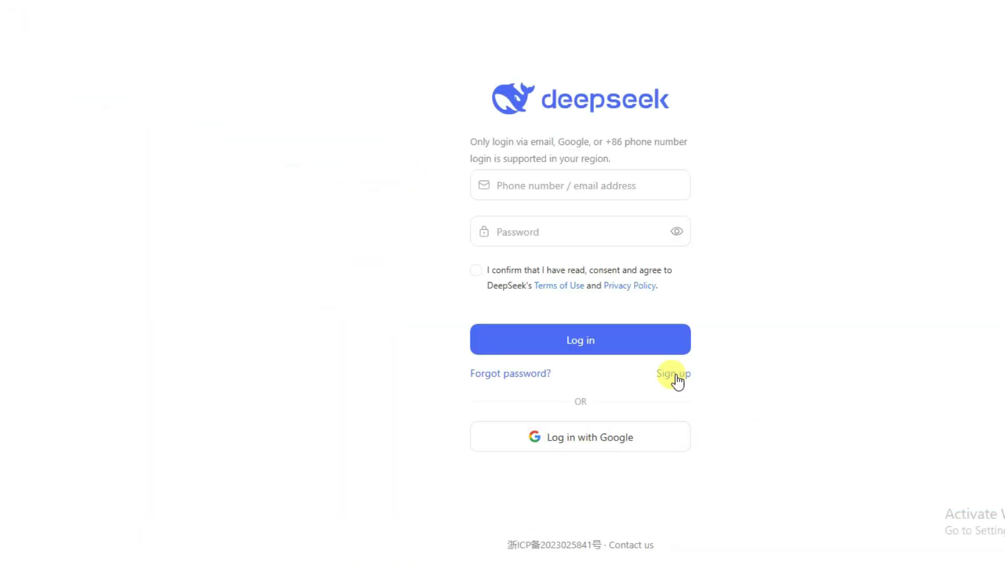
click(675, 375)
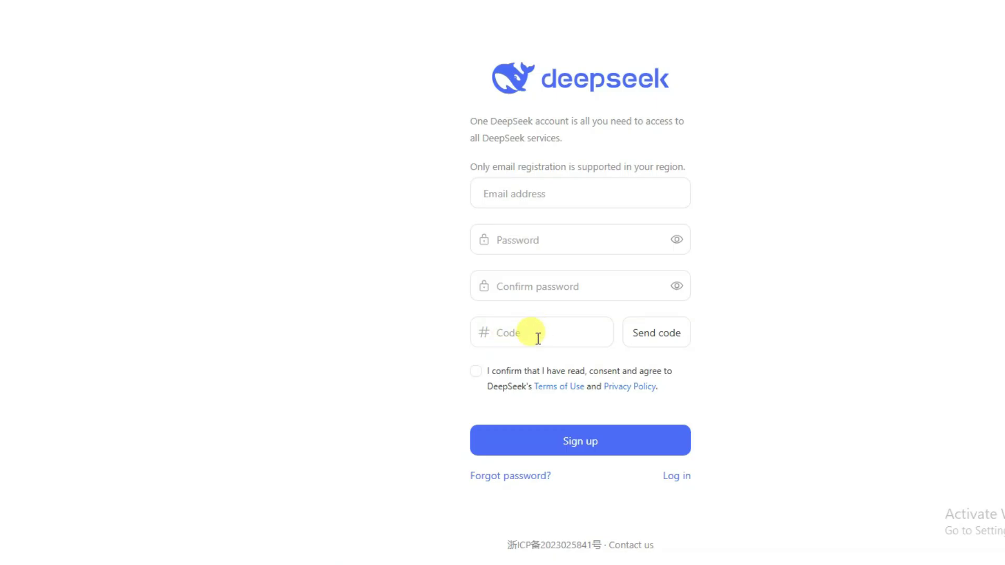
click(476, 371)
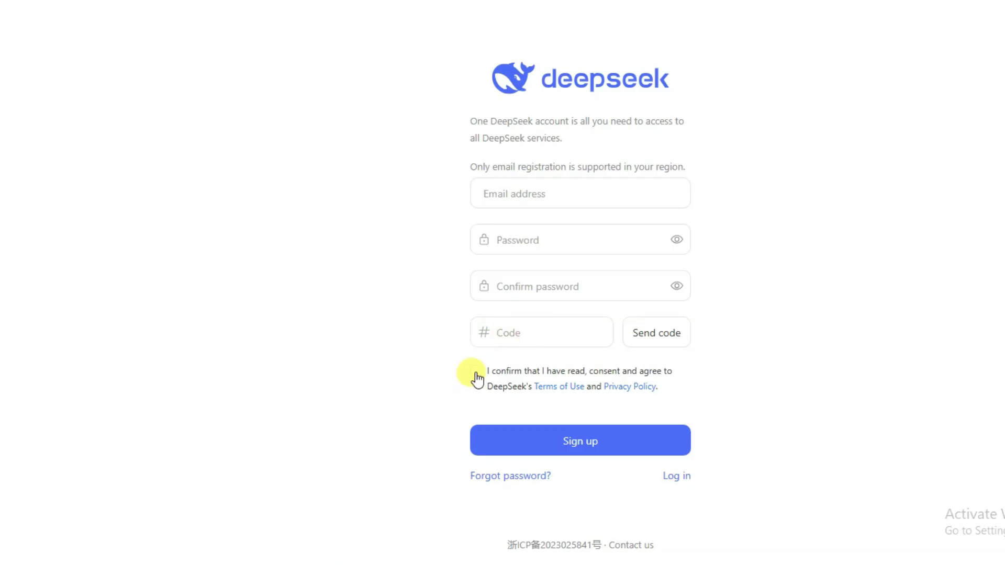
click(493, 378)
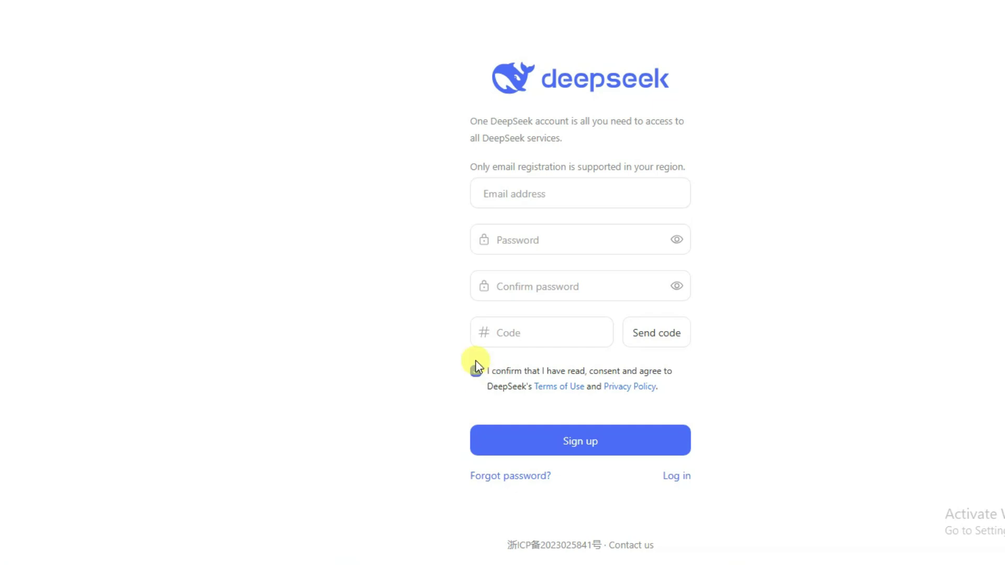
click(578, 448)
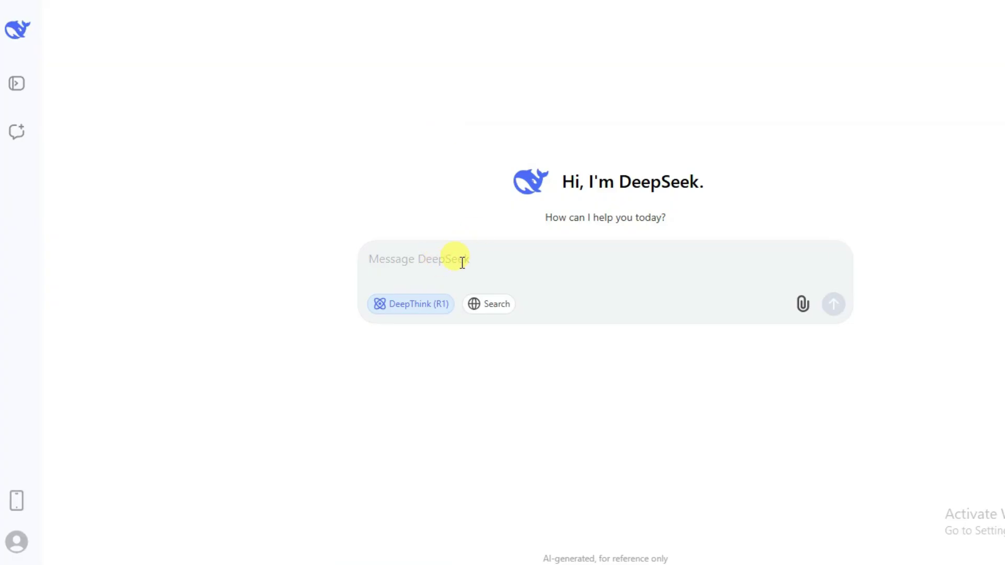
- Paste 'make image convertor app with beautiful interface' into both DeepSeek and ChatGPT message boxes
text(make image convertor app with beautiful interface)
drag(644, 255, 359, 253)
key(ctrl+c)
click(680, 270)
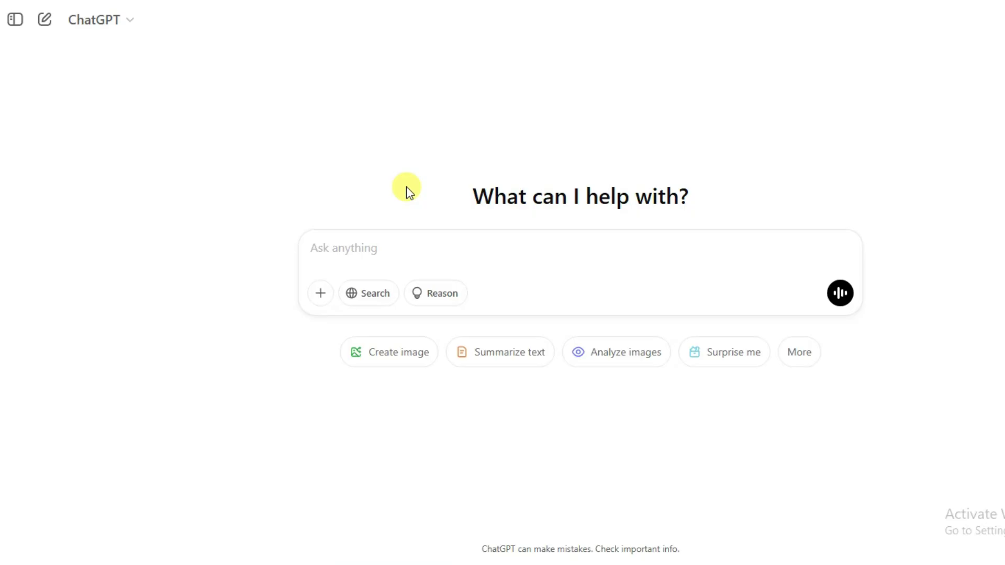
key(ctrl+v)
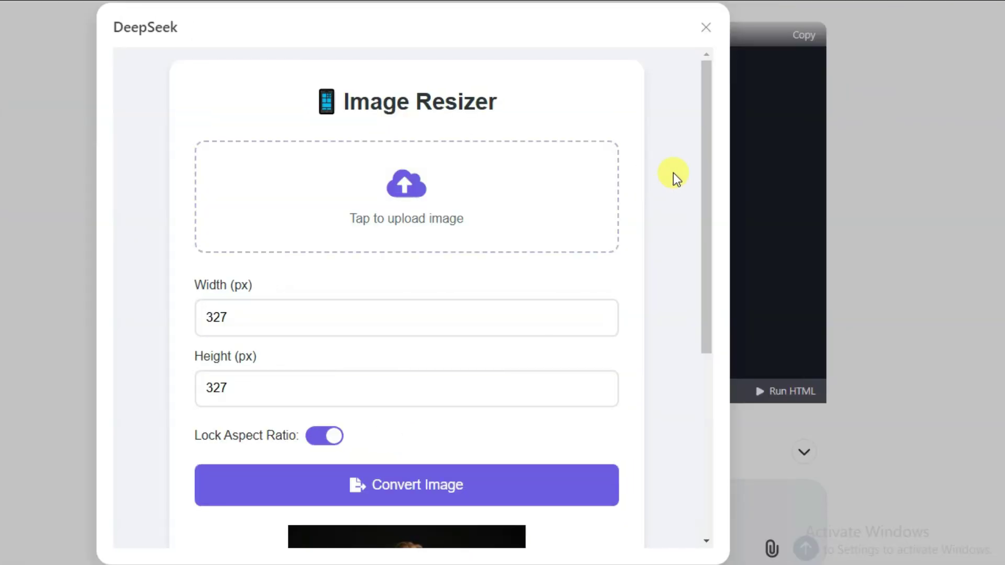
- Open the 'HTML Code for Image Resizer app' post from the blog's post list and copy its code
scroll(673, 174, down, 6)
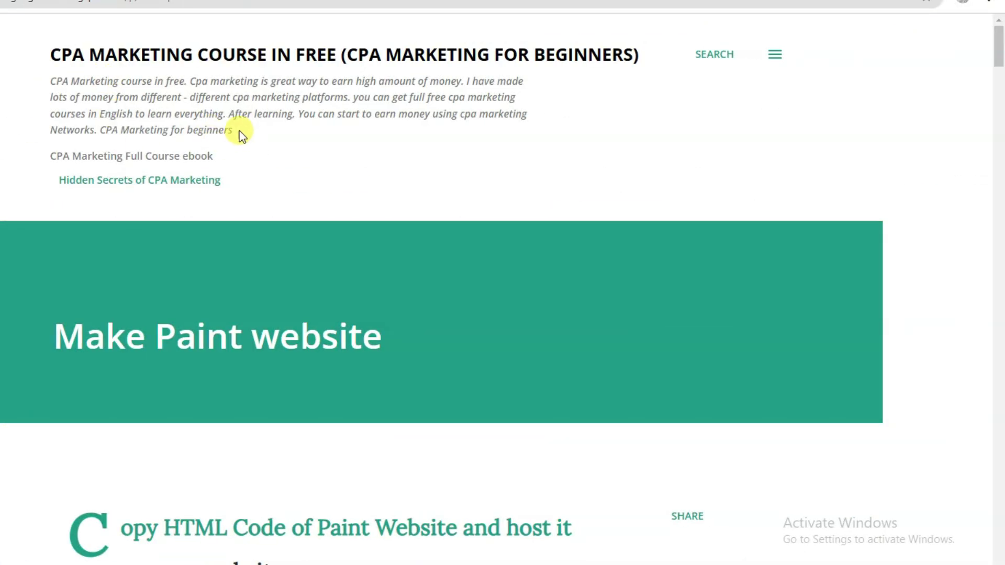
drag(240, 131, 31, 83)
click(388, 137)
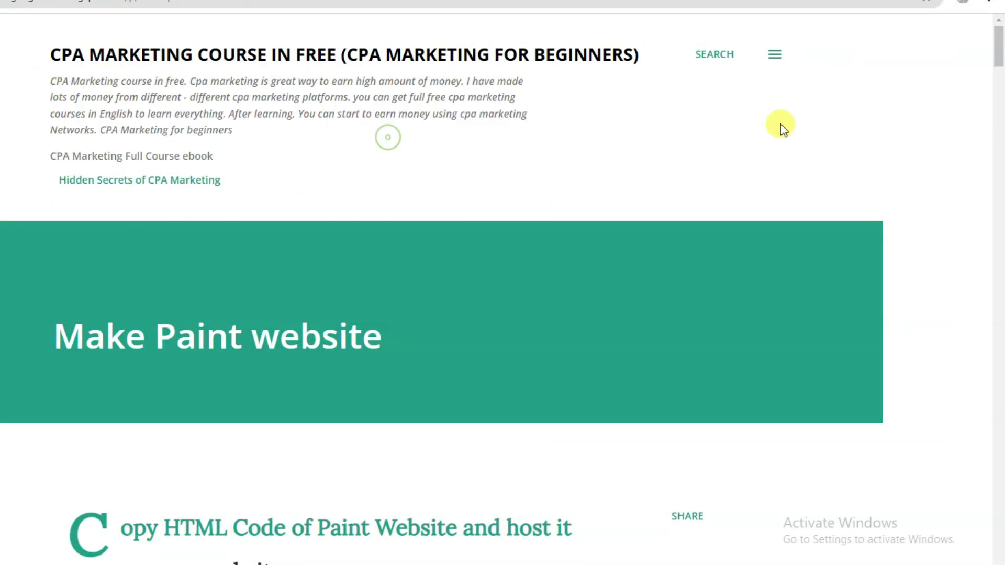
click(775, 55)
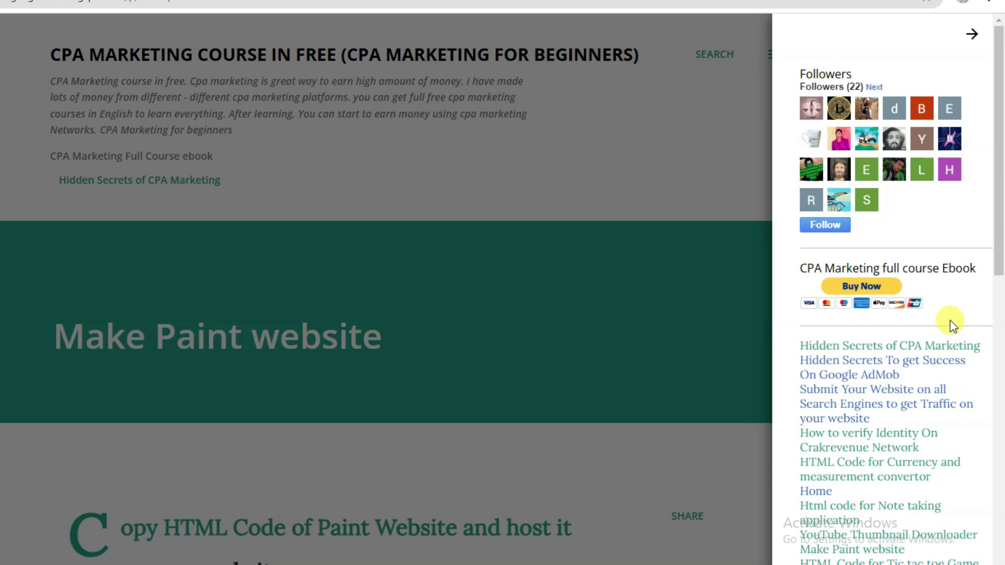
scroll(948, 314, down, 6)
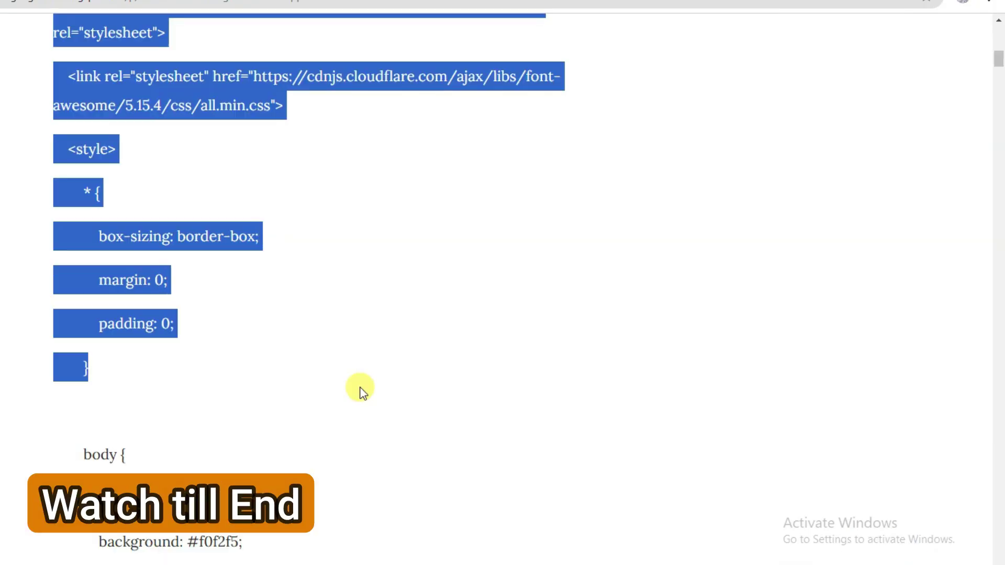
scroll(359, 391, down, 10)
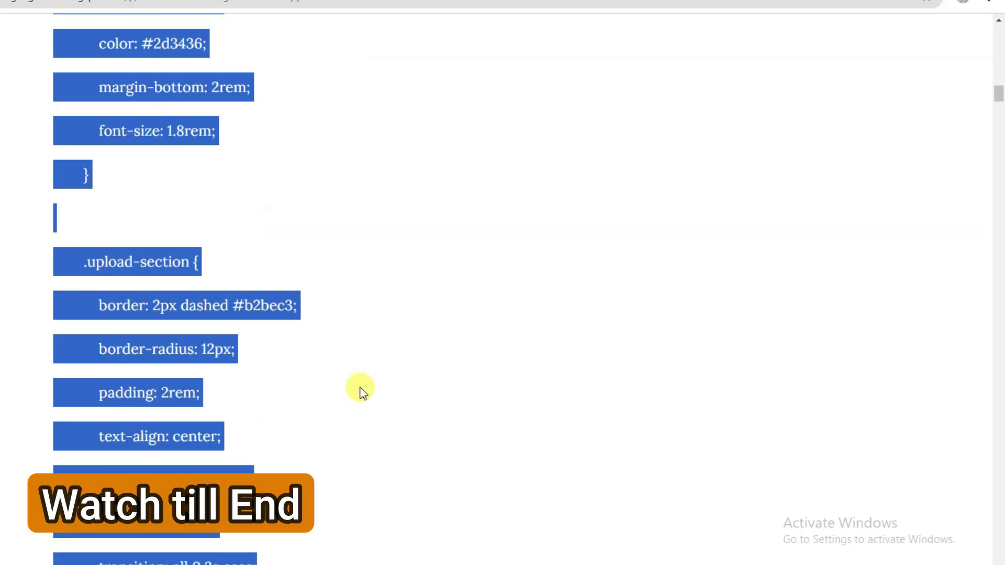
scroll(361, 392, down, 15)
right_click(243, 164)
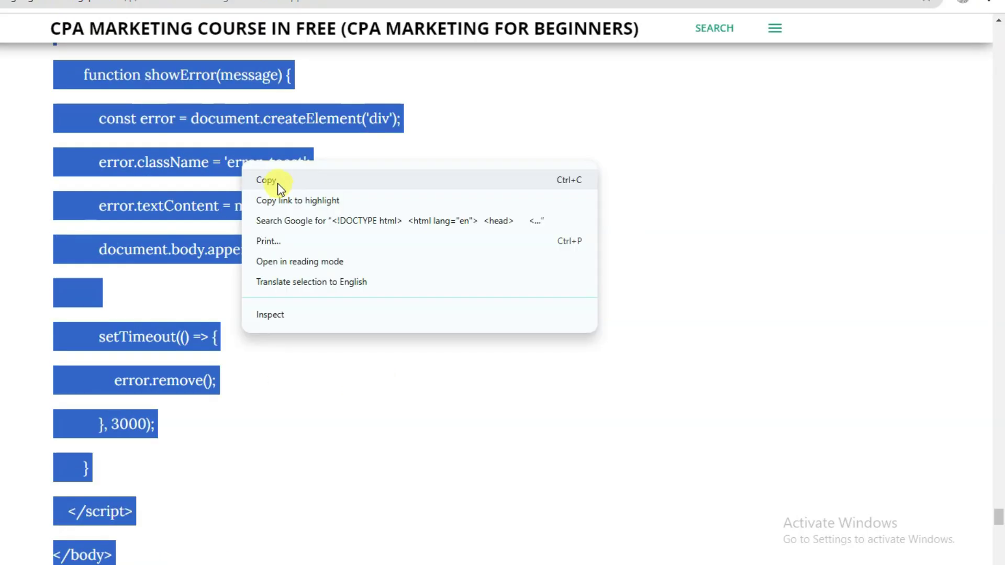
click(278, 182)
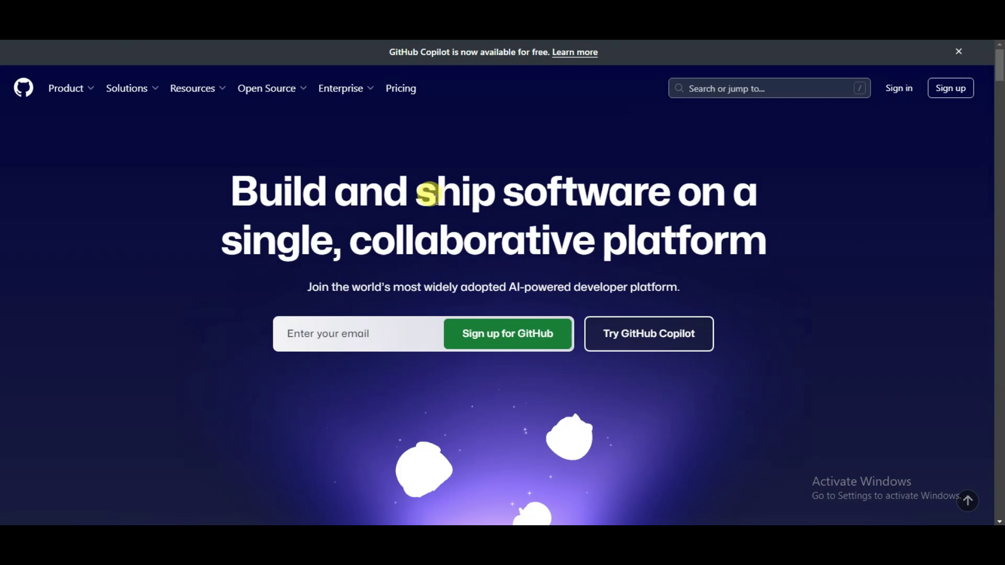
- Sign up for a new GitHub account from the github.com home page
scroll(429, 194, down, 5)
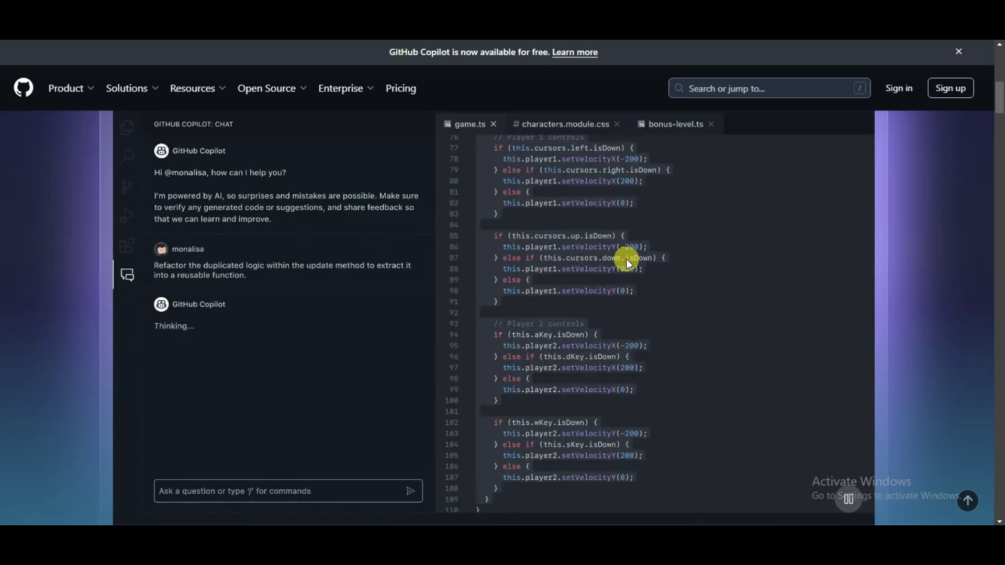
click(953, 88)
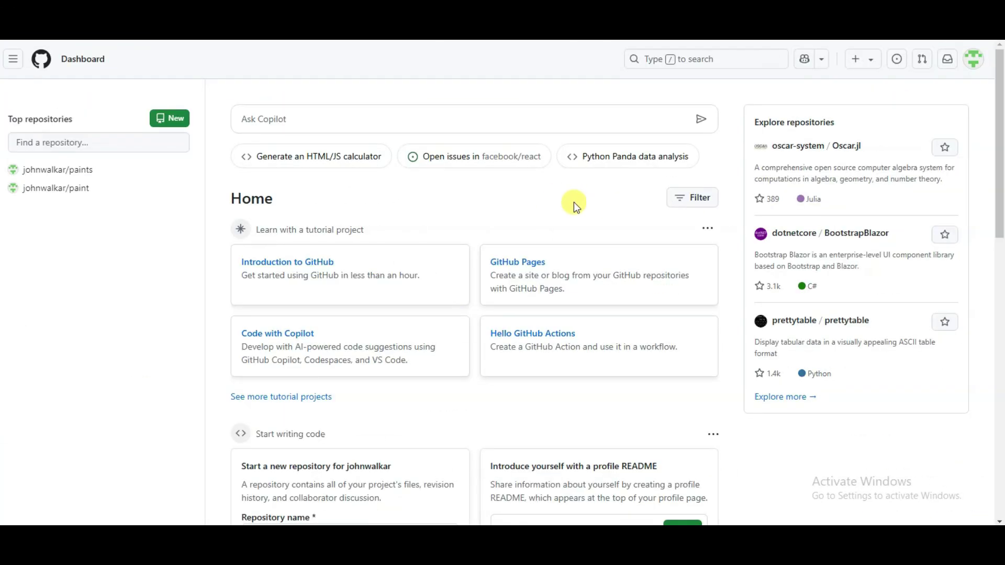
- Create a new public repository named Image
click(867, 62)
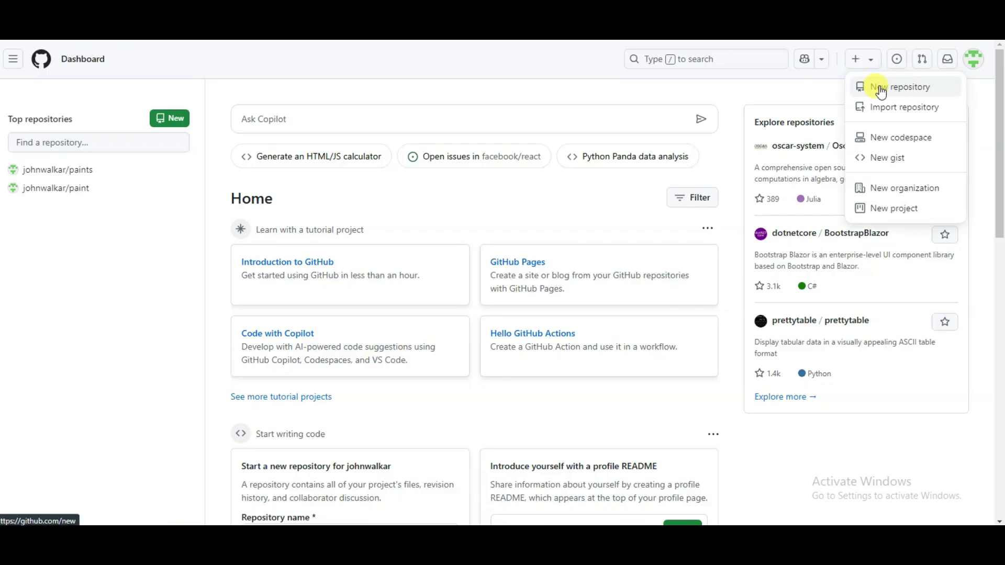
click(892, 90)
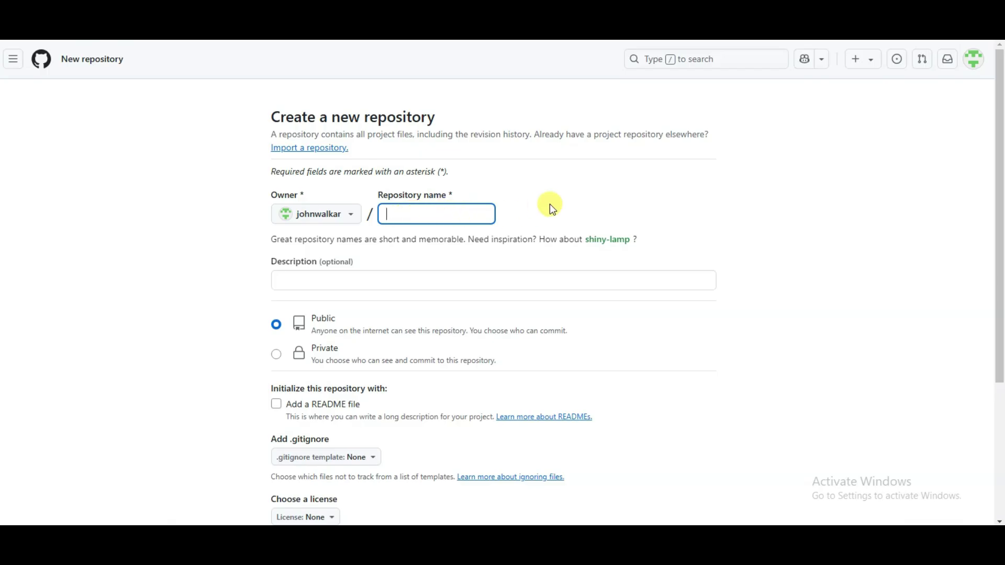
scroll(549, 204, down, 3)
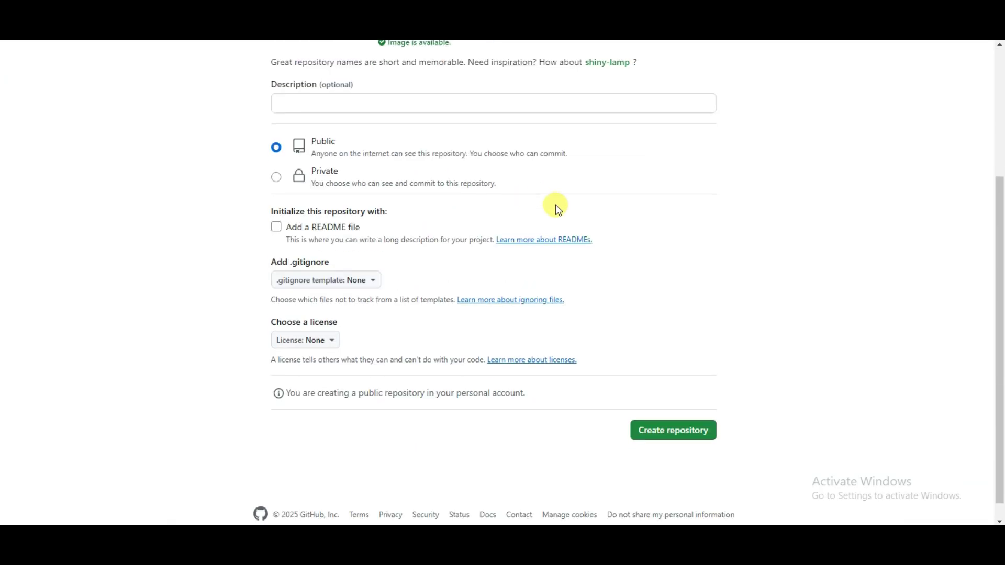
click(673, 411)
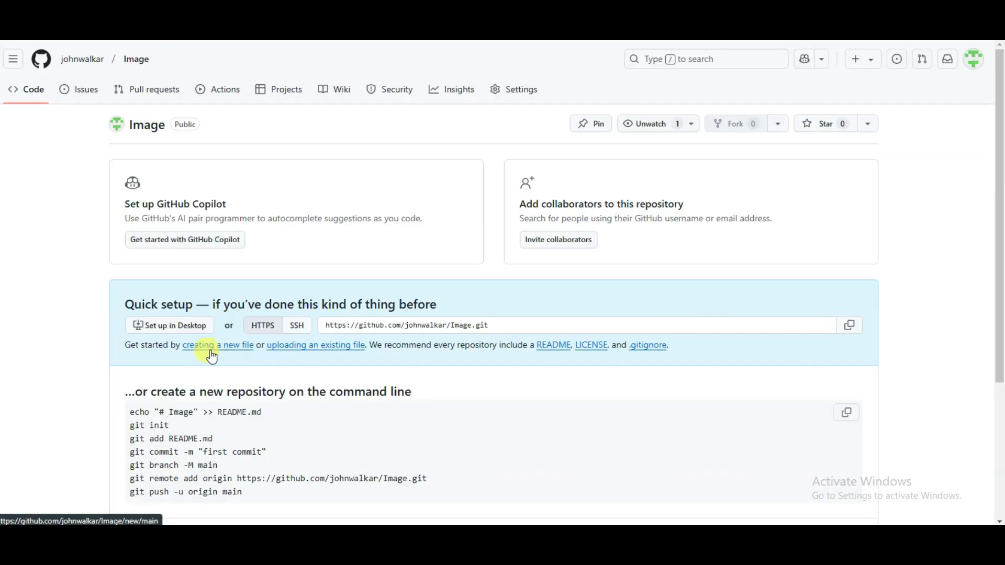
- Start a new file named index.html in the Image repository
click(236, 351)
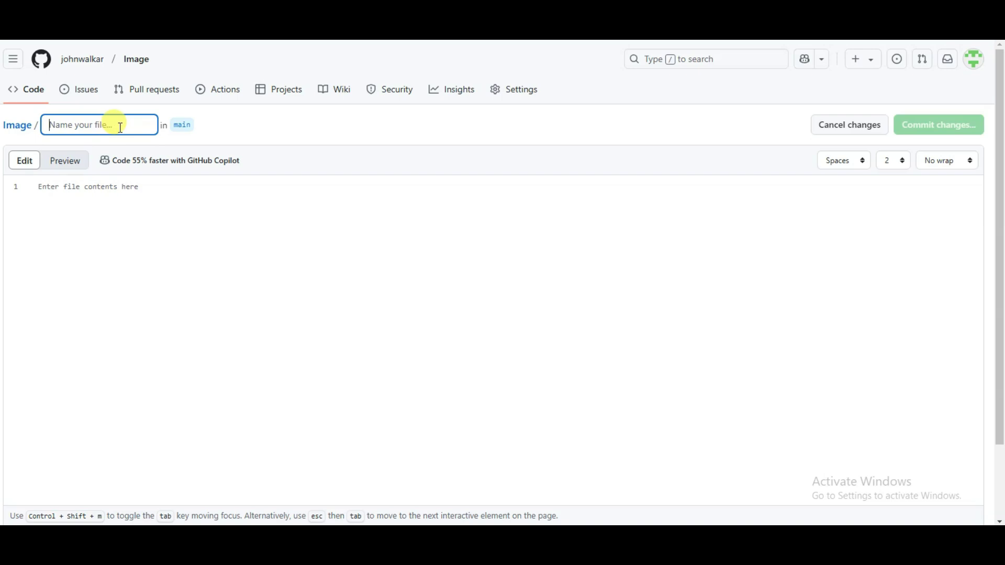
text(index.html)
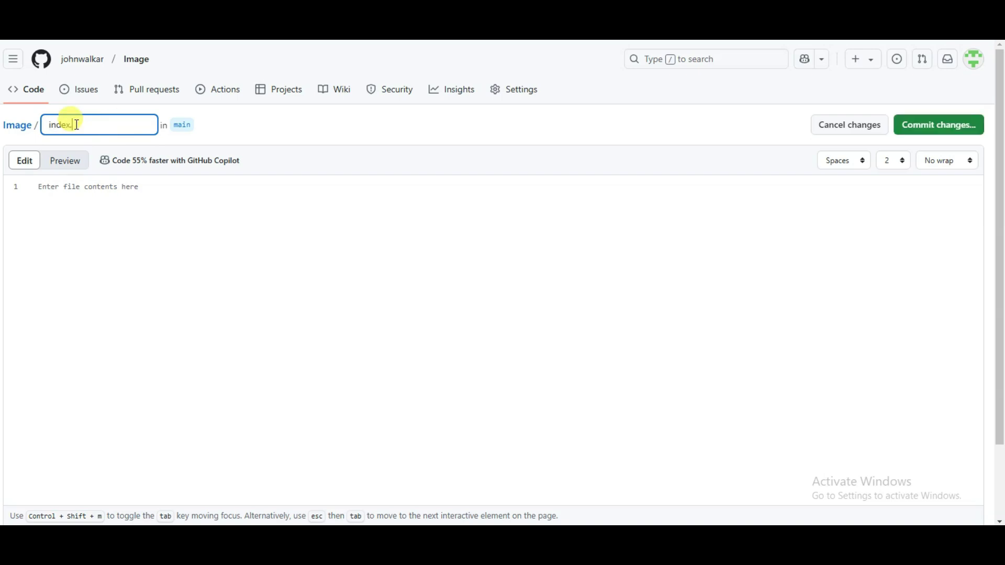
click(111, 196)
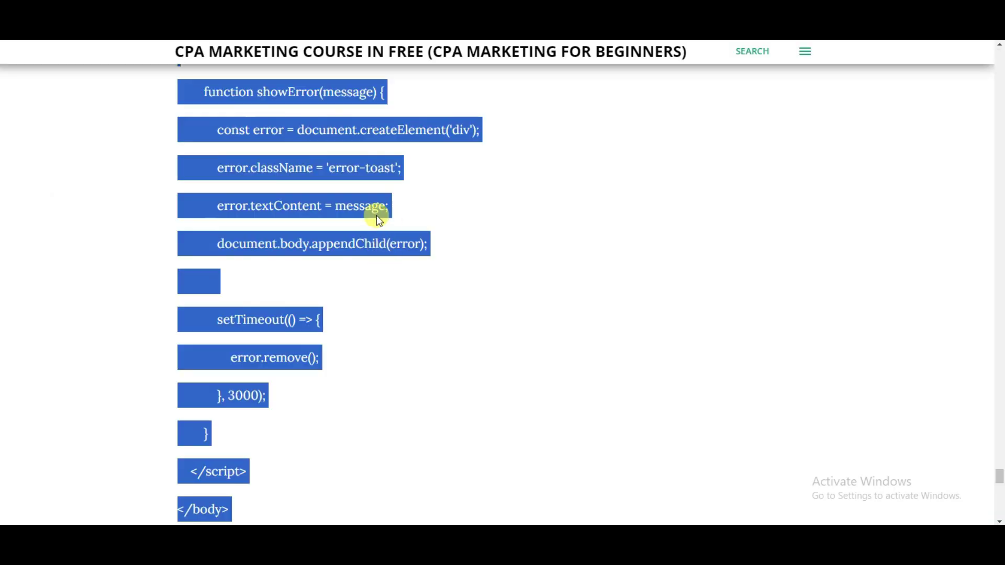
- Copy DeepSeek's Image Resizer code and review its HTML markup and CSS styles
scroll(366, 227, up, 1)
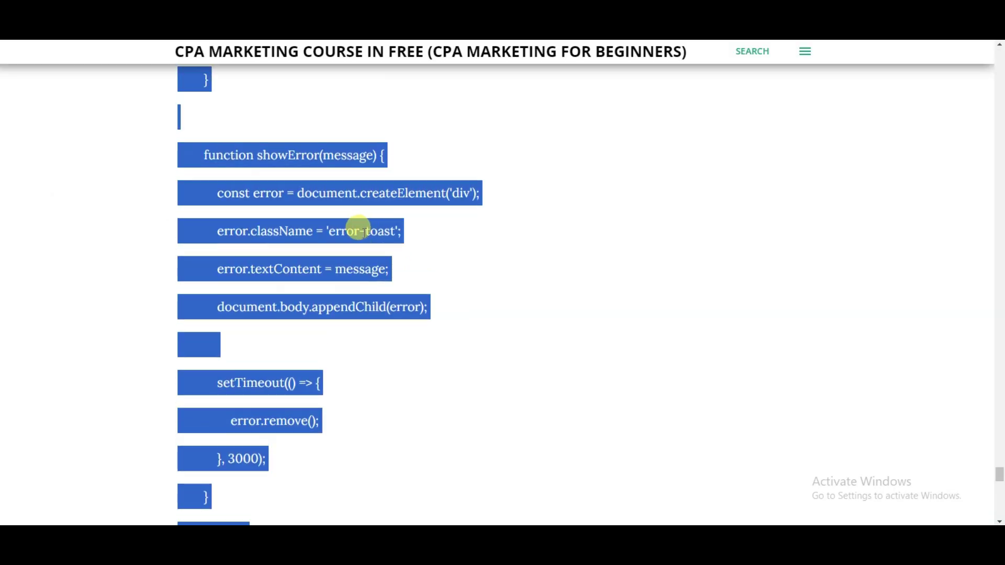
right_click(345, 190)
click(372, 202)
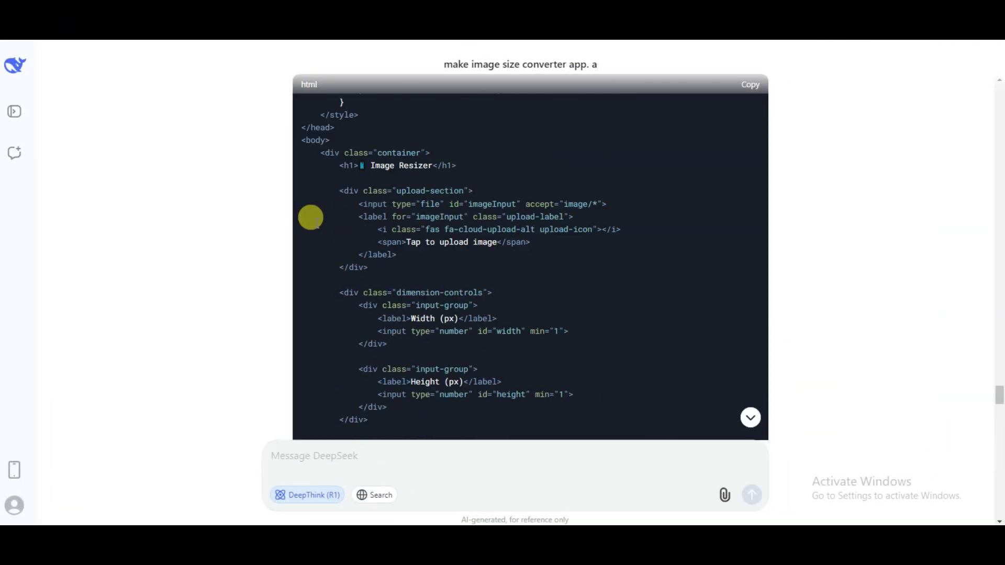
scroll(311, 217, up, 1)
scroll(311, 217, up, 10)
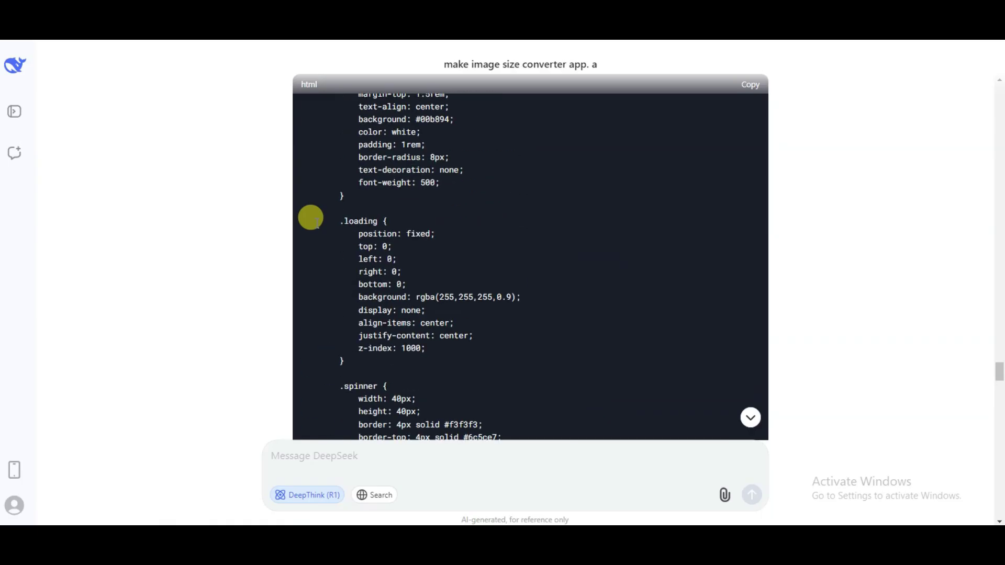
scroll(311, 217, up, 4)
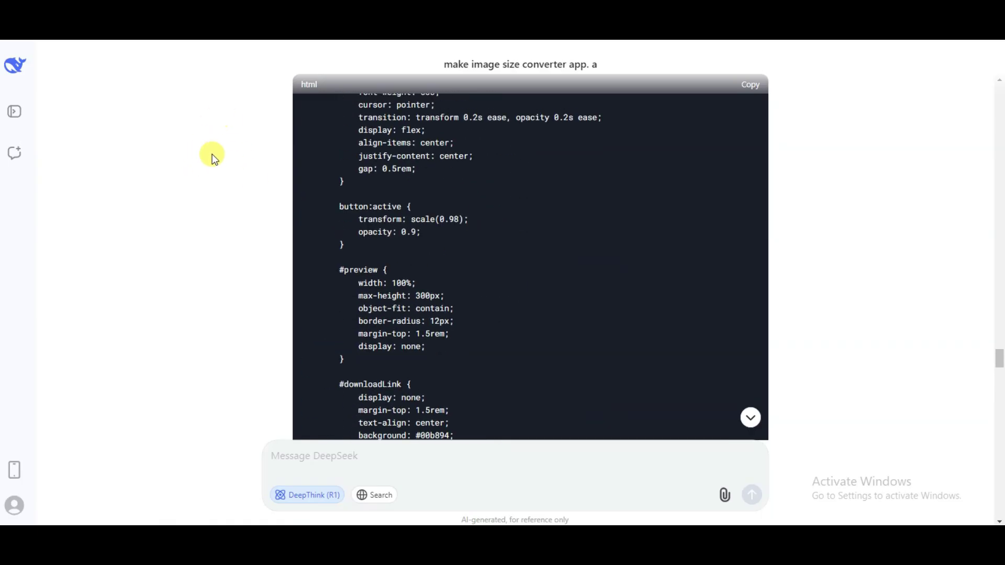
scroll(334, 225, down, 8)
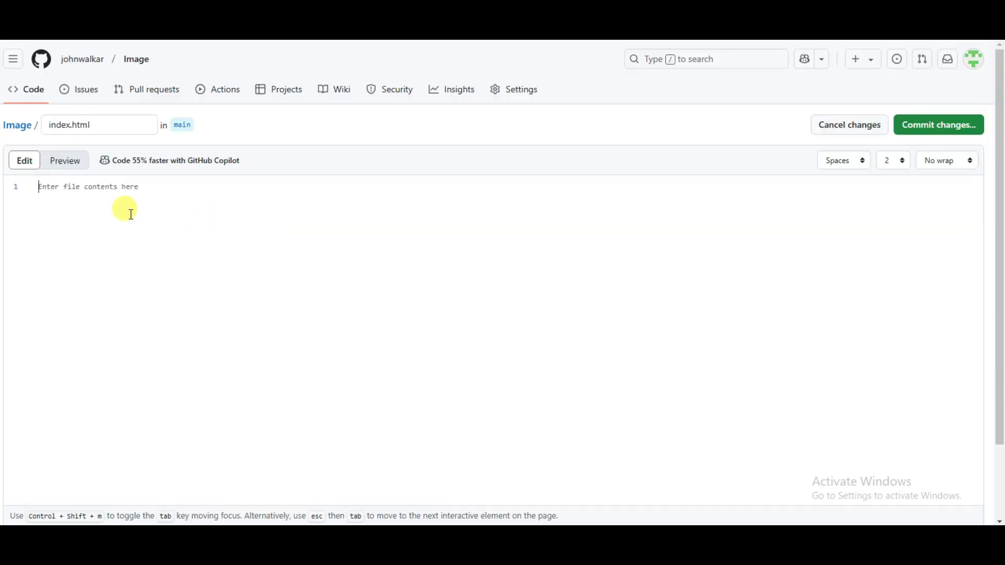
- Paste the Image Resizer code into index.html and commit it as 'Create index.html'
right_click(119, 193)
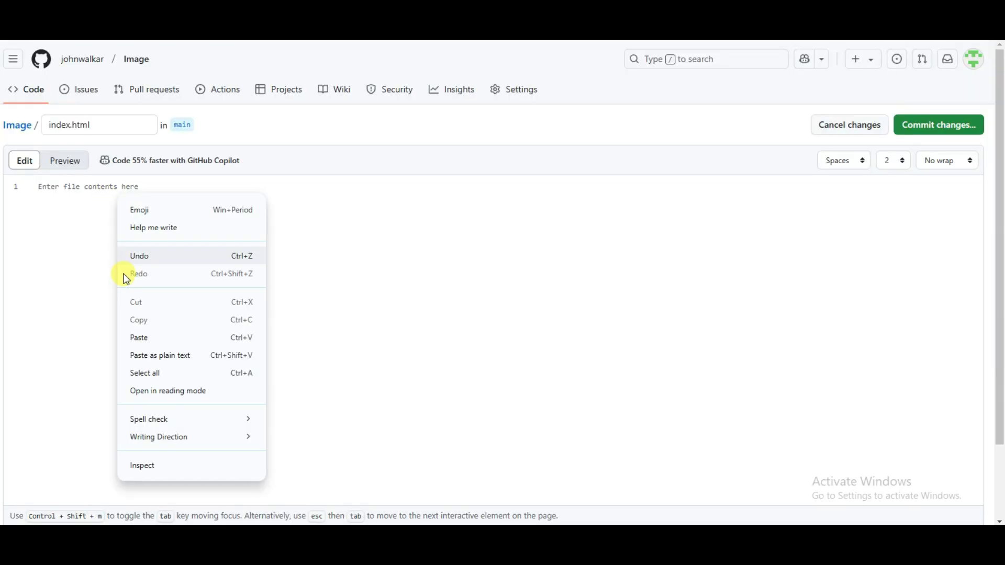
click(143, 338)
scroll(554, 241, up, 10)
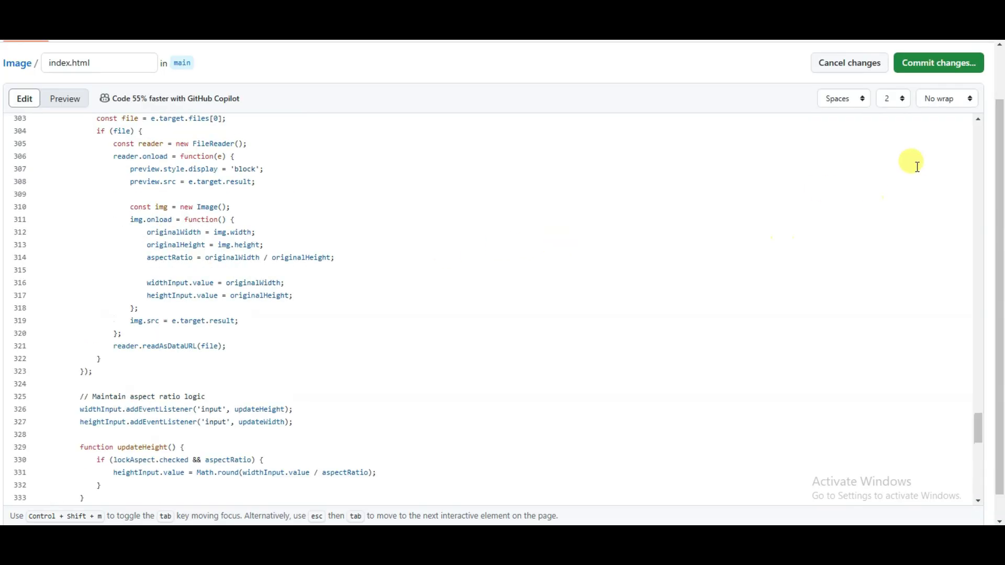
click(929, 65)
click(596, 403)
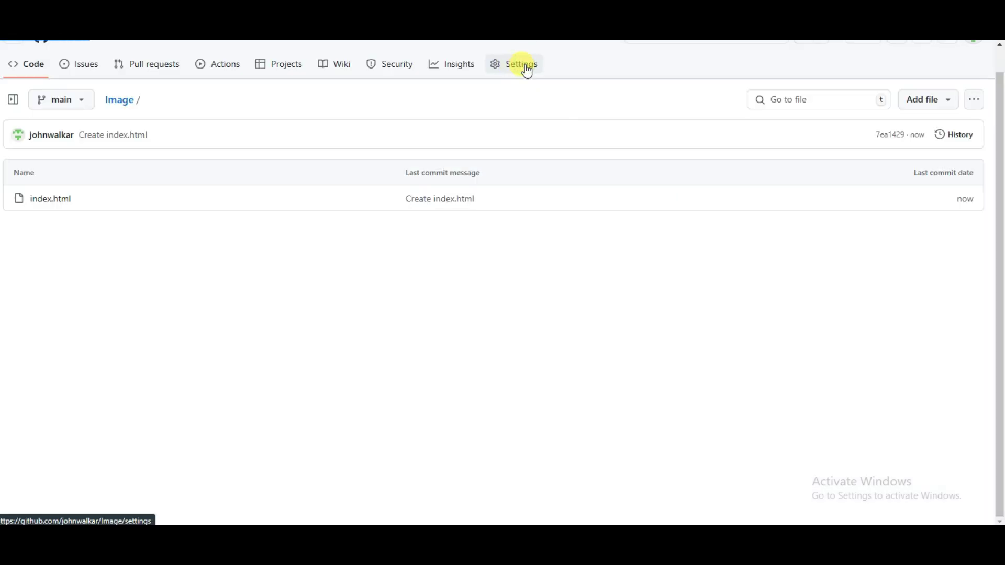
- Set the repository's GitHub Pages source to the main branch and save
click(527, 69)
click(159, 399)
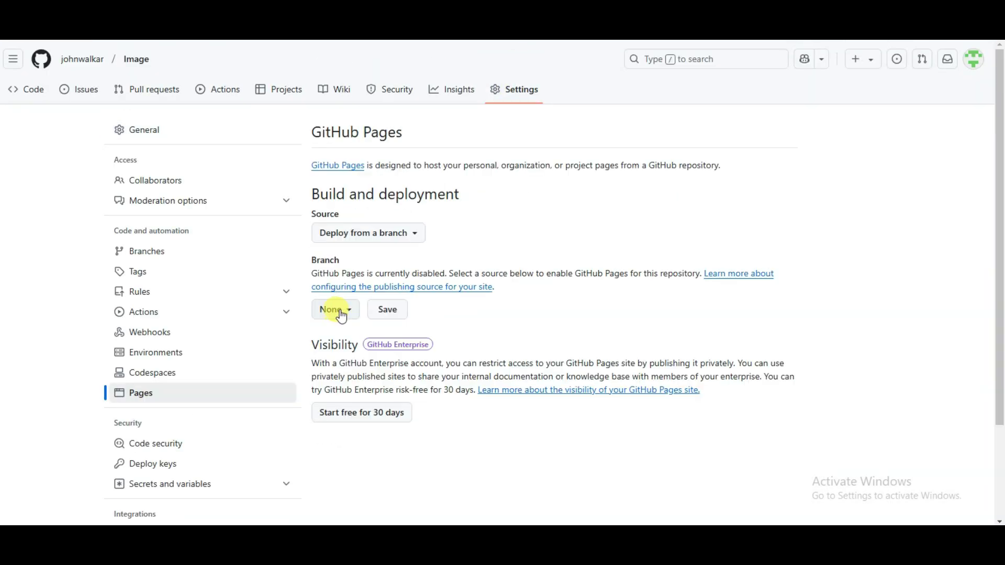
click(346, 313)
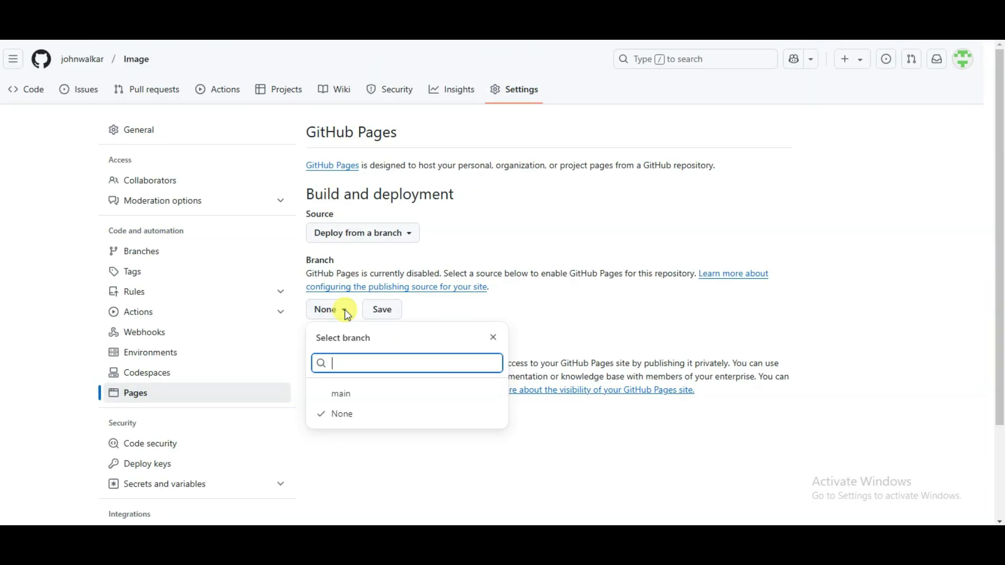
click(350, 399)
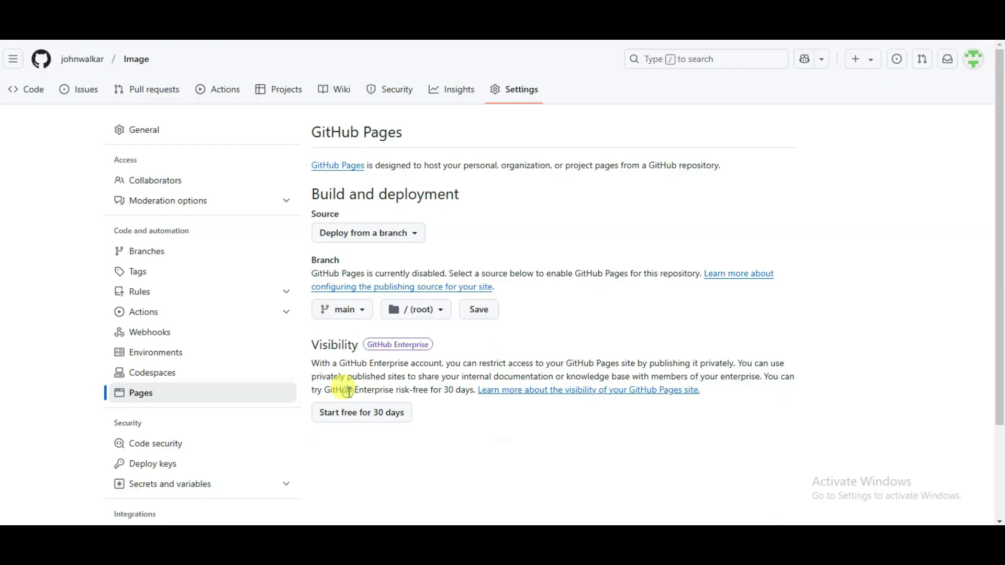
click(478, 310)
- Reload the Pages settings until the live site address appears
right_click(482, 225)
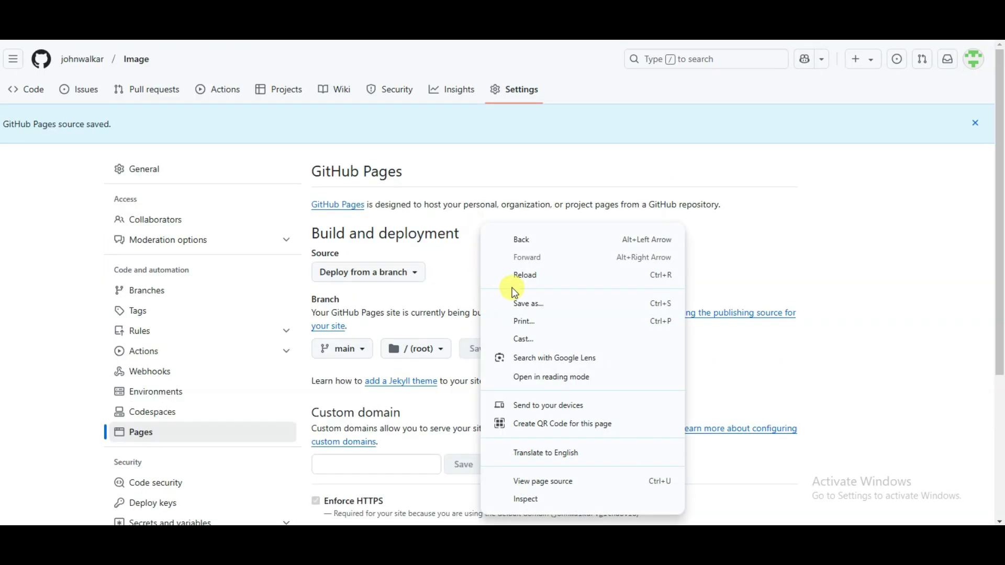
click(529, 278)
right_click(485, 175)
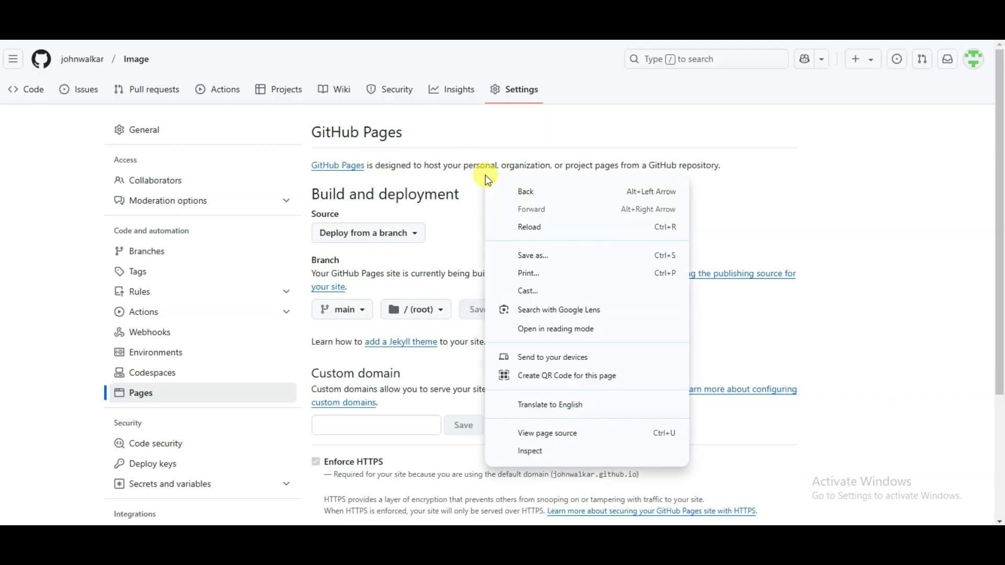
click(524, 226)
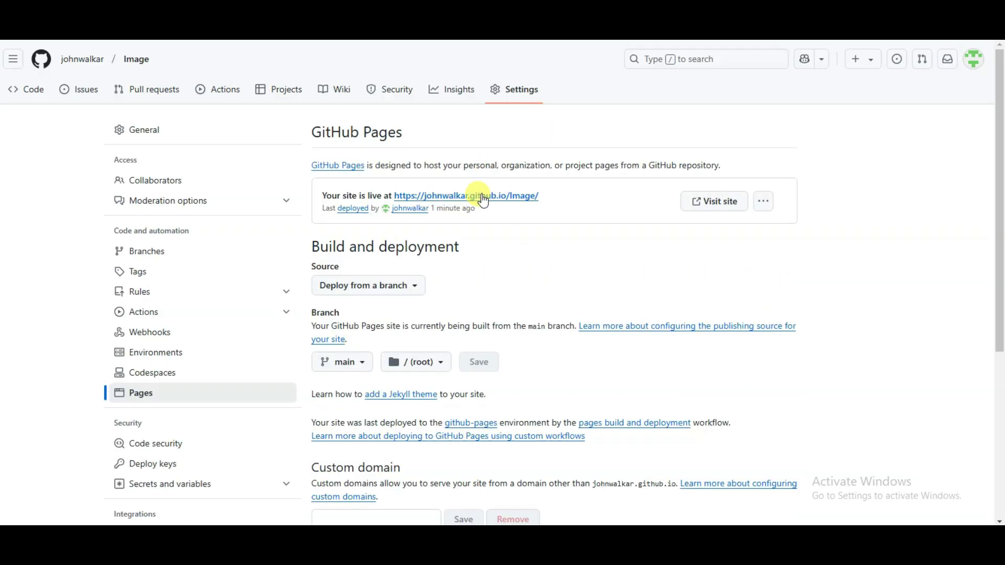
- Open the published Image Resizer site and check that its upload, width and height form loads
click(709, 204)
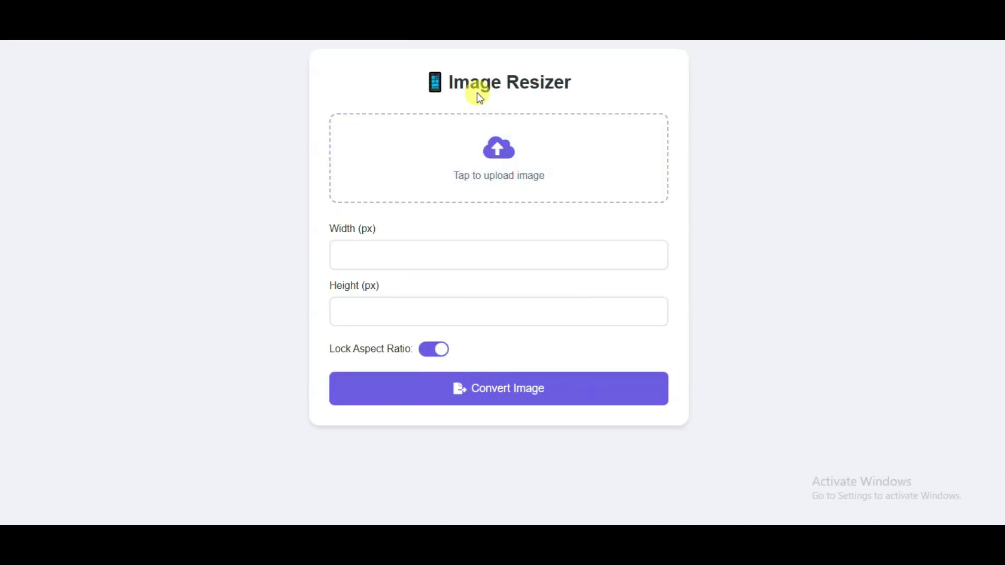
drag(448, 82, 613, 90)
click(738, 164)
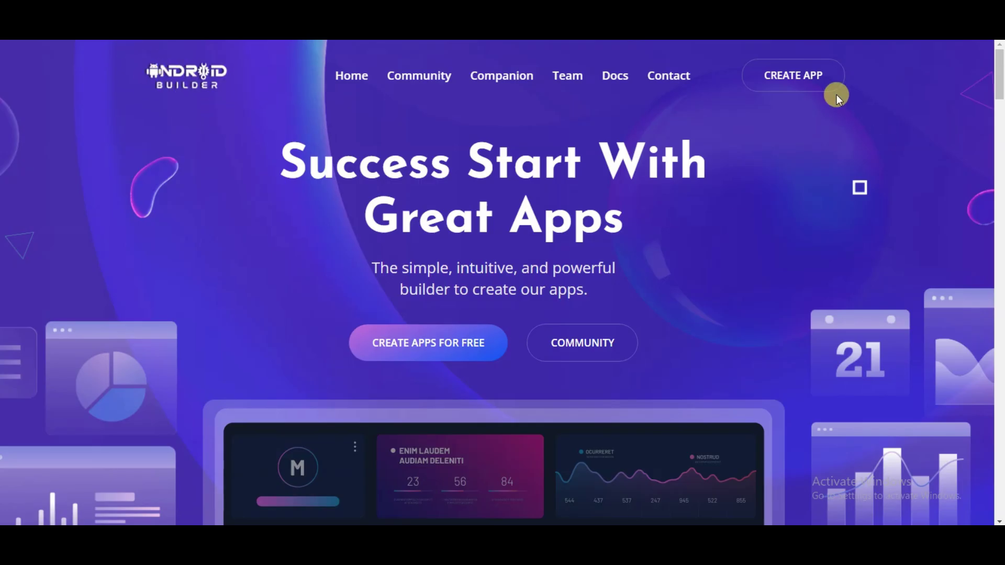
- Sign in to Android Builder with Google and create the Image_Resizer project
click(793, 83)
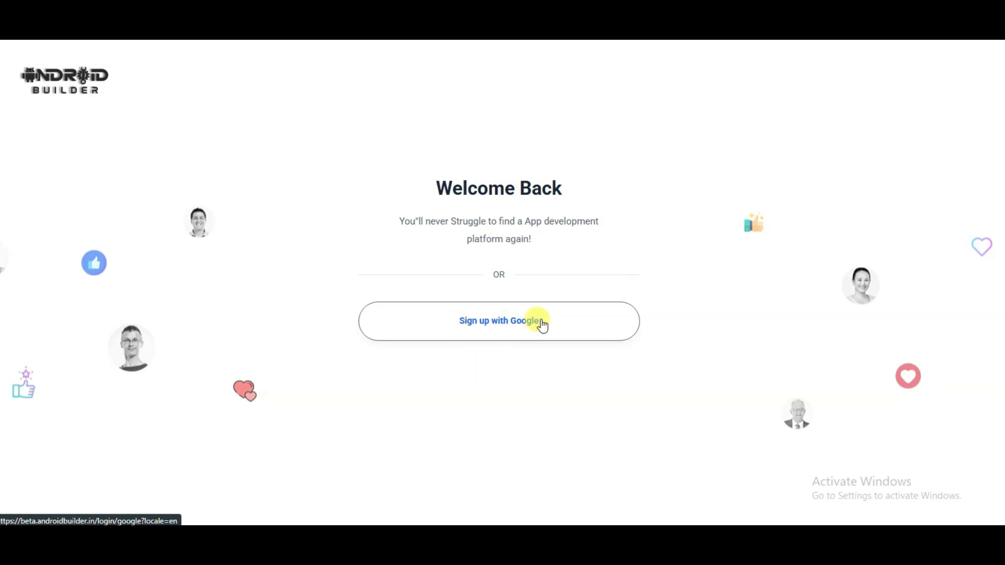
click(519, 320)
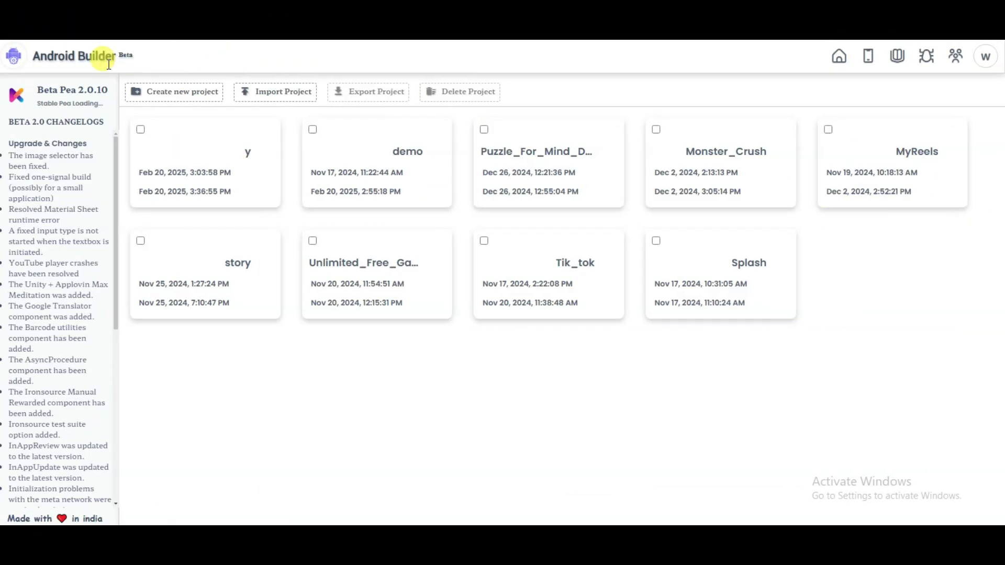
click(188, 99)
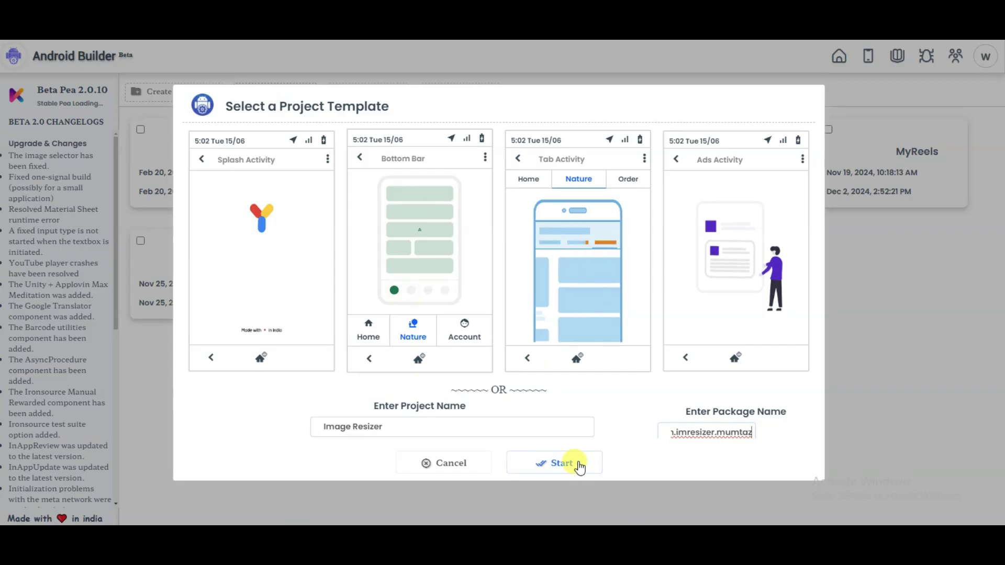
click(576, 465)
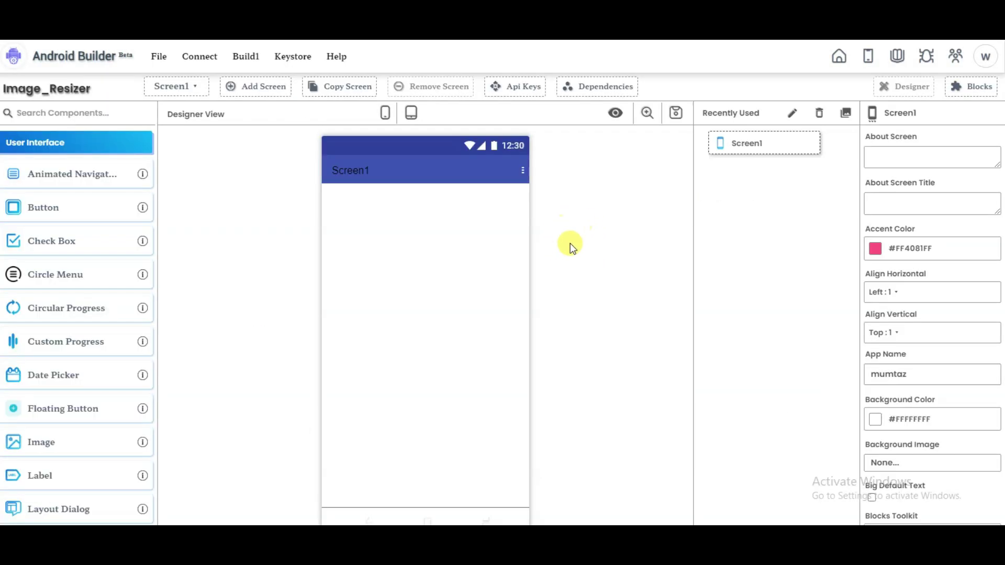
- Search components for 'web' and place a Web Viewer on Screen1
click(89, 116)
text(web)
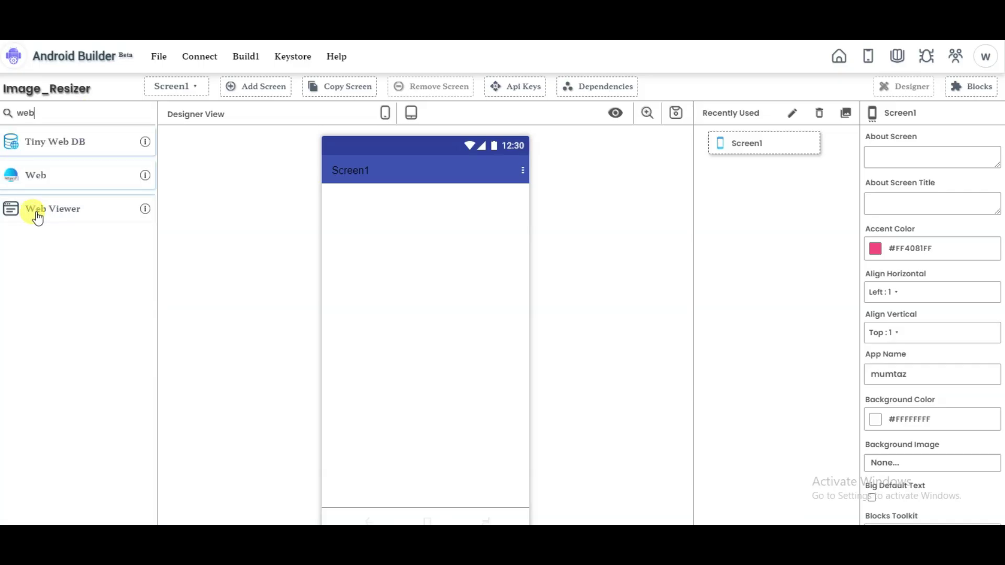
drag(38, 217, 453, 262)
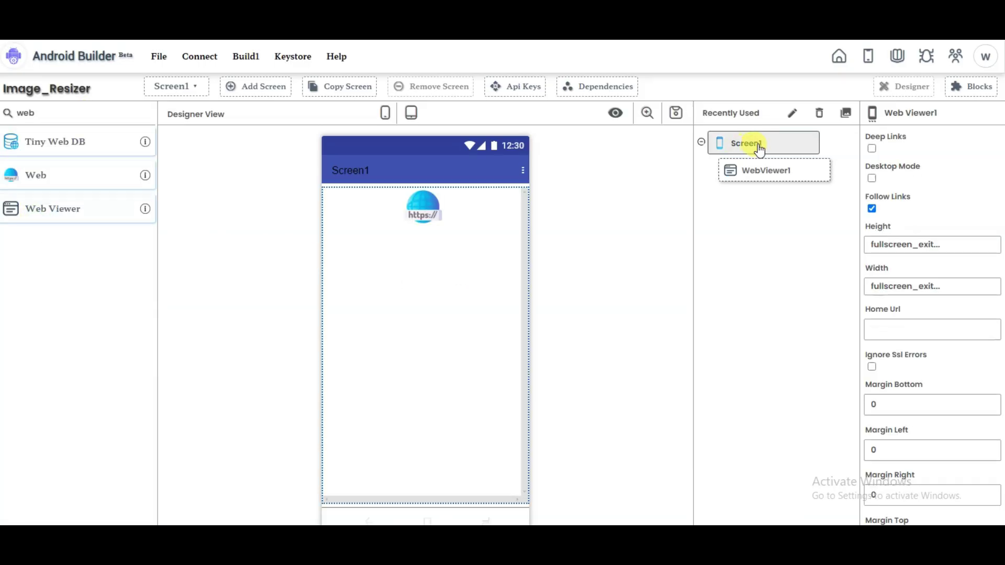
- Uncheck Screen1's Title Visible to hide the title bar, then start choosing the app icon
click(757, 145)
scroll(949, 200, down, 15)
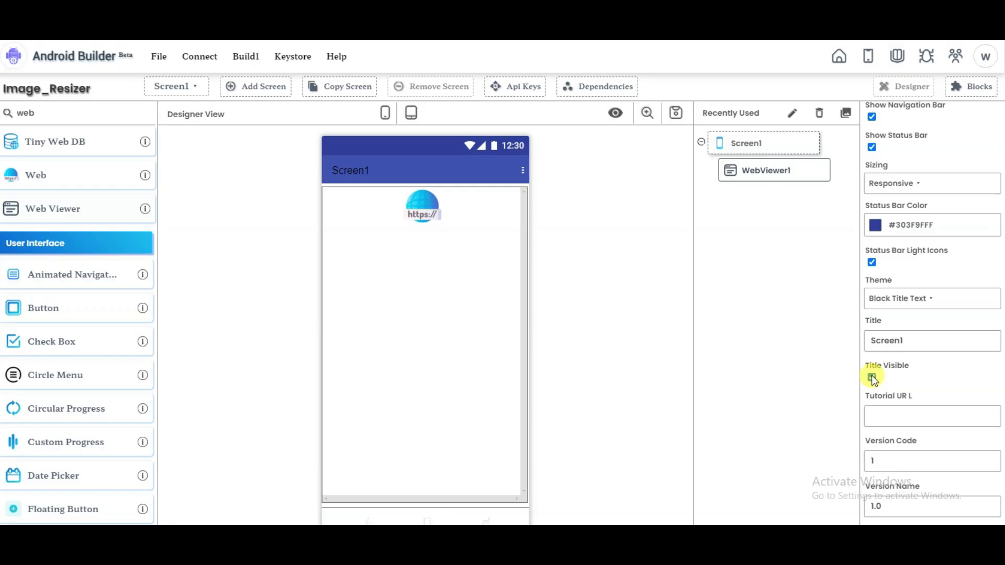
click(870, 378)
scroll(871, 285, up, 10)
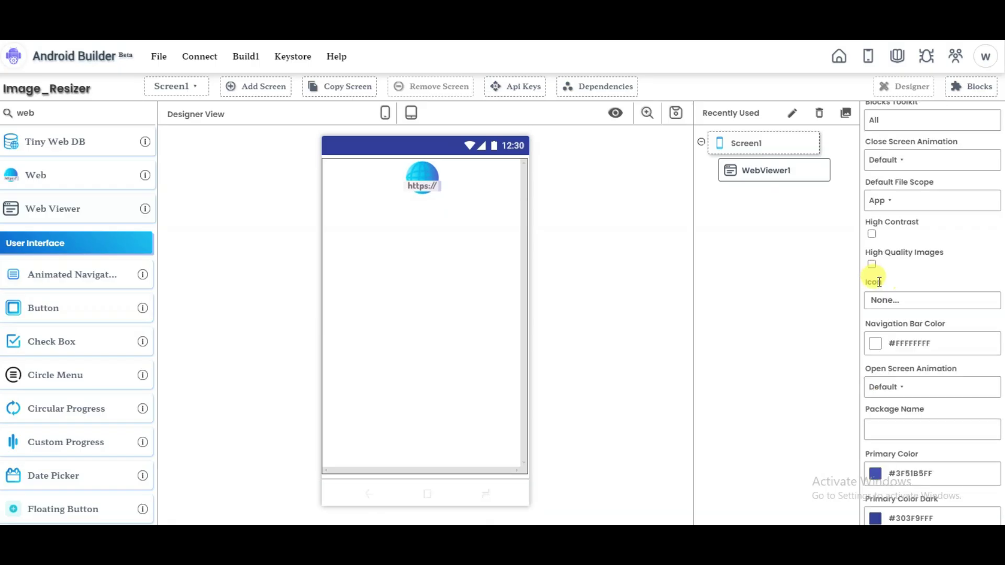
drag(868, 283, 921, 286)
click(901, 299)
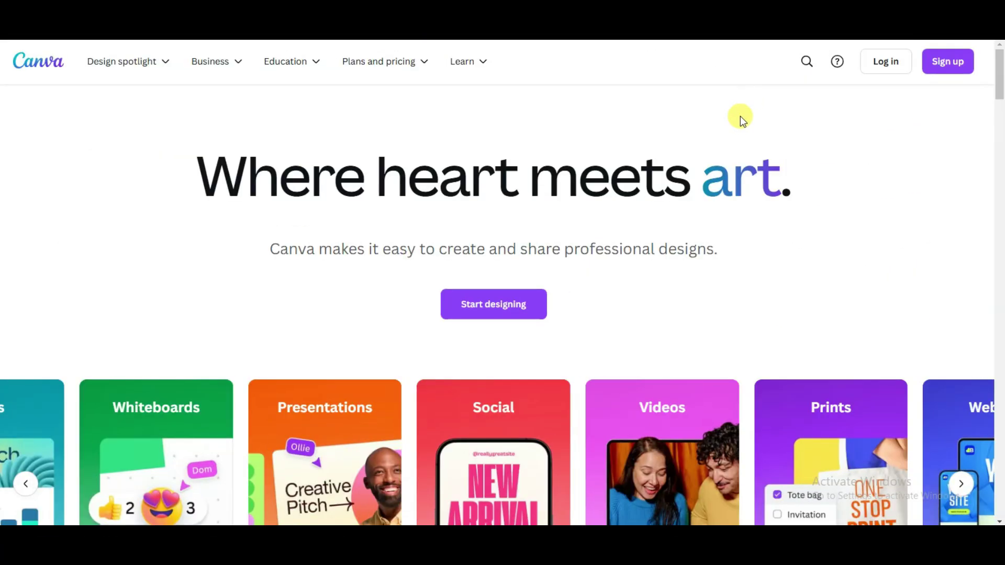
- Start a 500×500 Canva logo design with 'IR' heading above 'Image Resizer' text
click(806, 62)
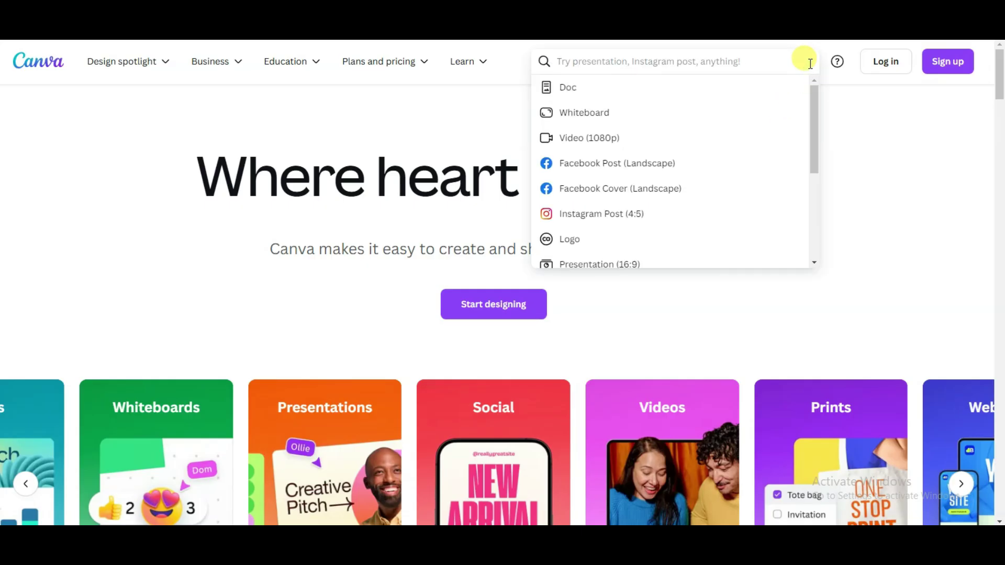
text(logo)
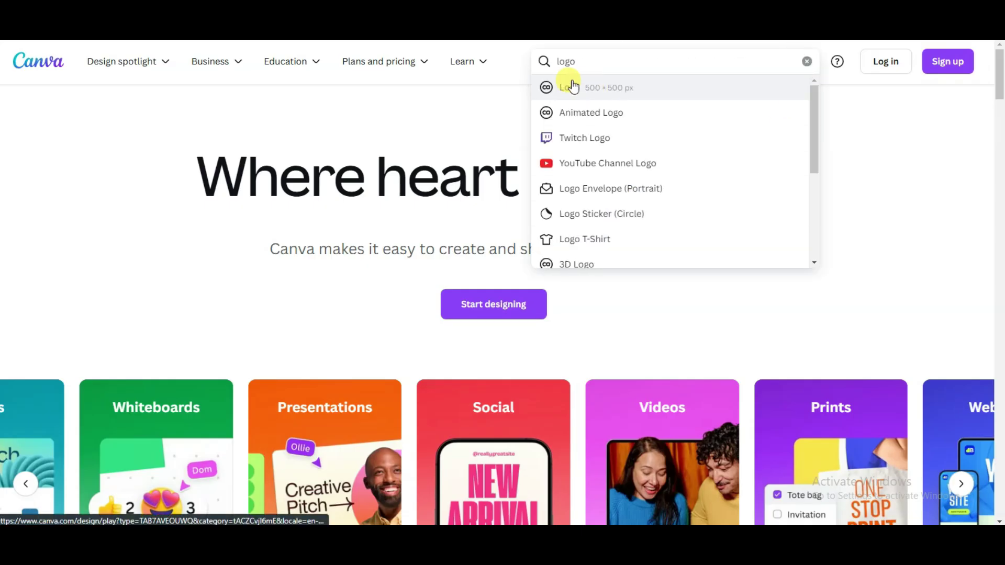
click(574, 88)
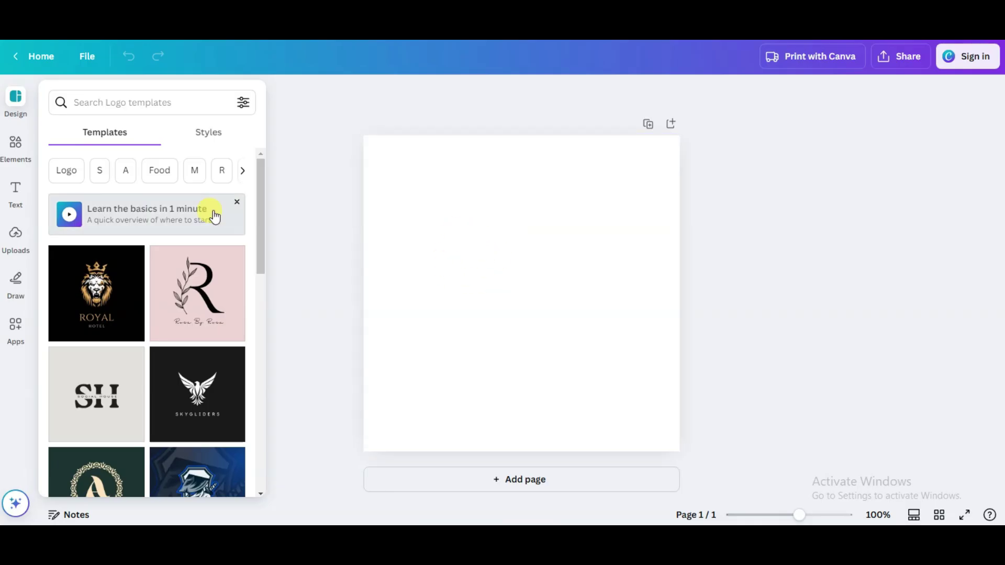
scroll(214, 215, down, 3)
scroll(215, 216, down, 10)
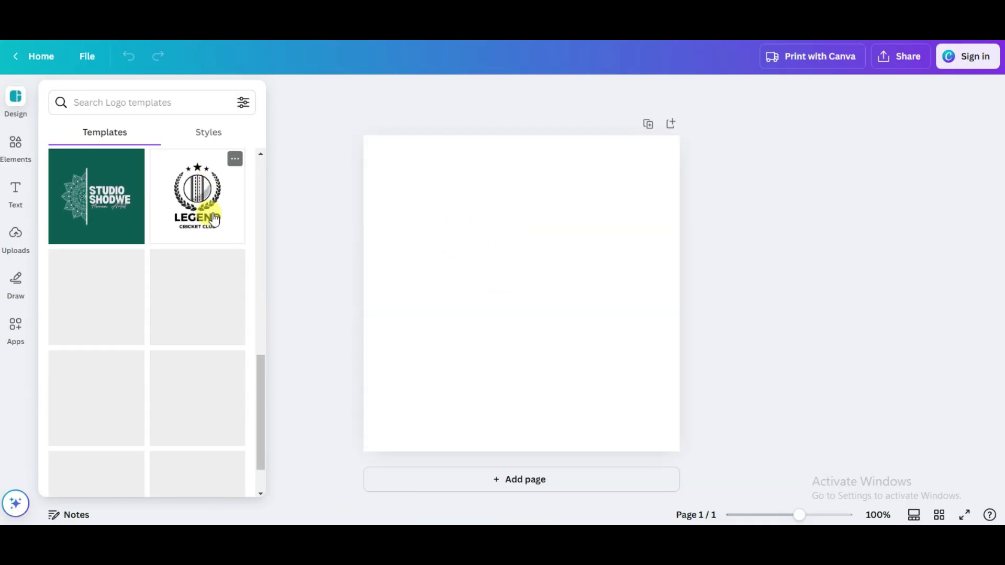
scroll(223, 220, down, 8)
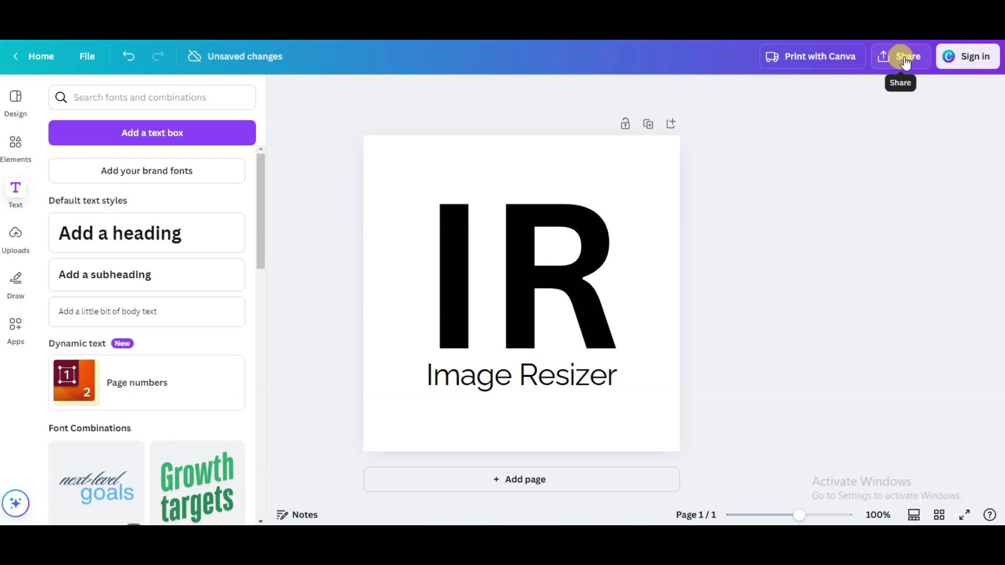
- Download the finished logo as an image through Share > Download
click(907, 60)
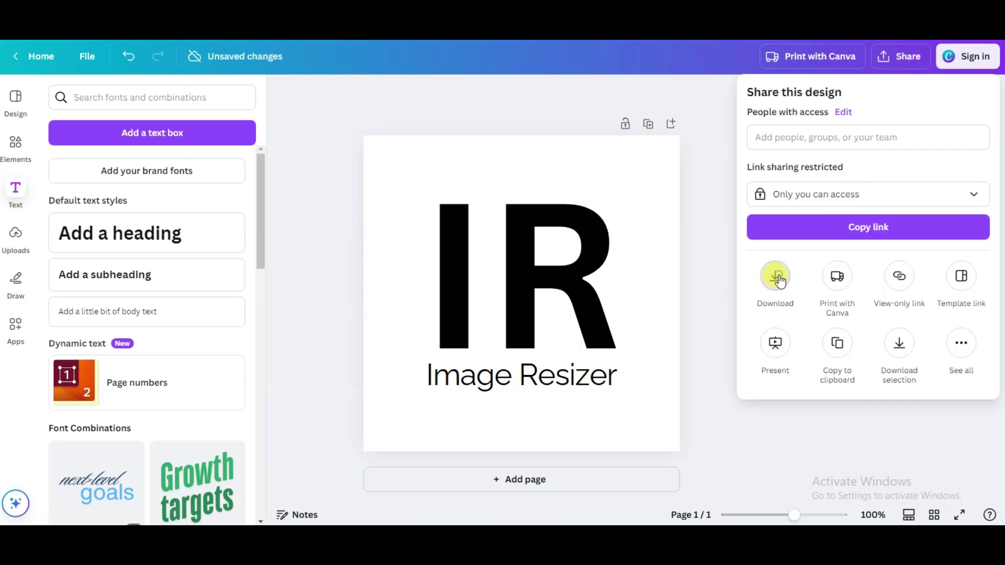
click(773, 276)
click(857, 301)
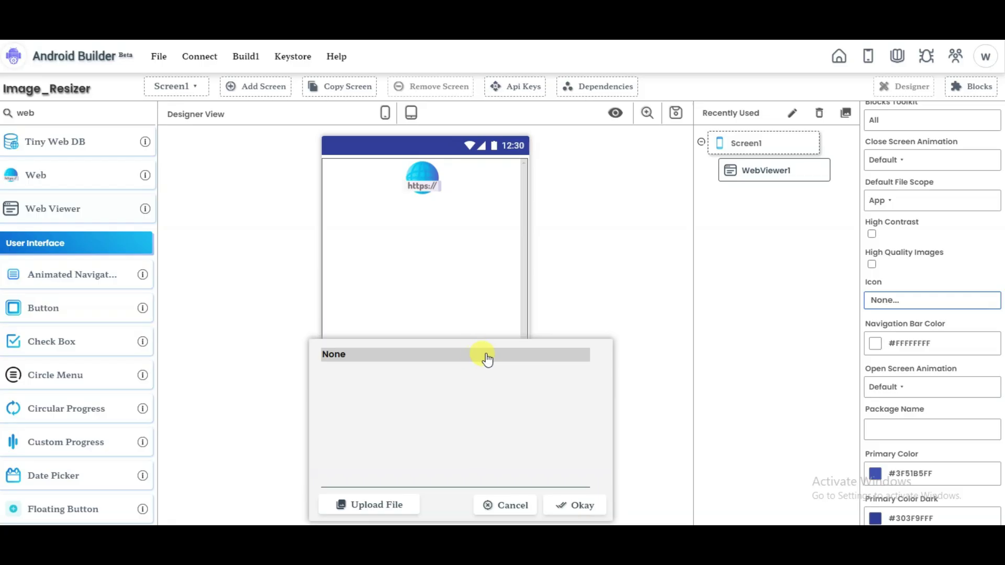
- Upload Untitleddesign(1).png from the computer and confirm it as the app's Icon
click(385, 504)
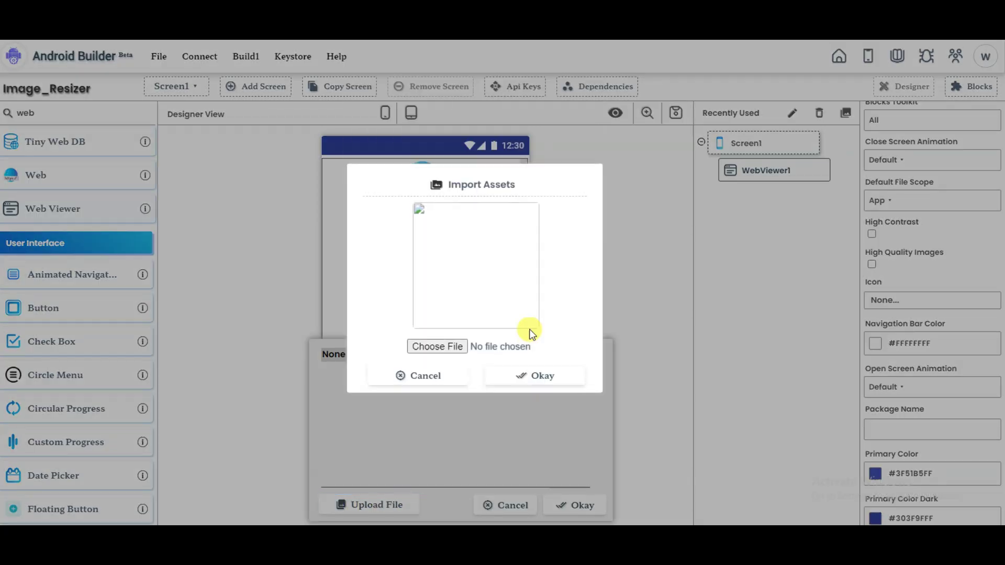
click(446, 346)
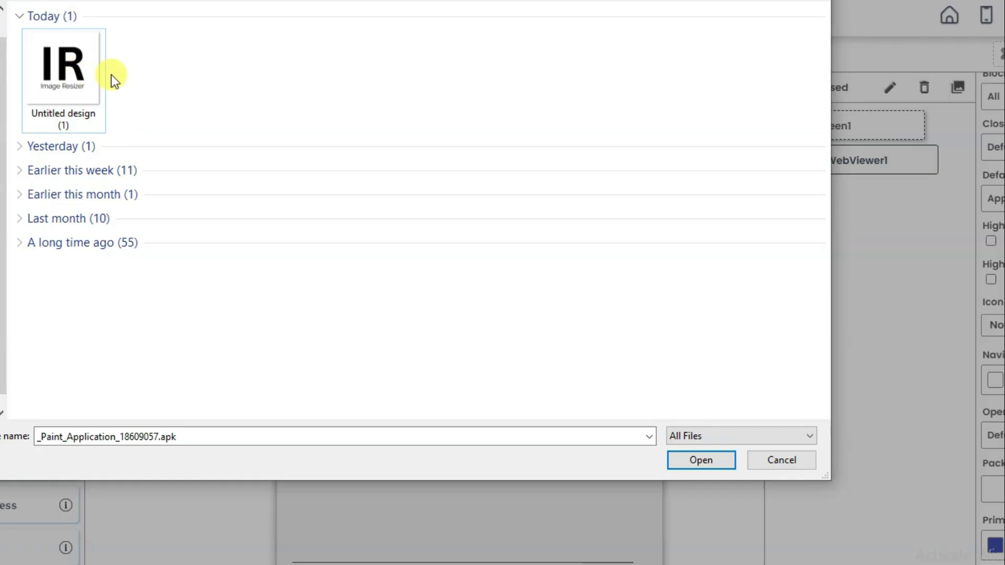
click(83, 71)
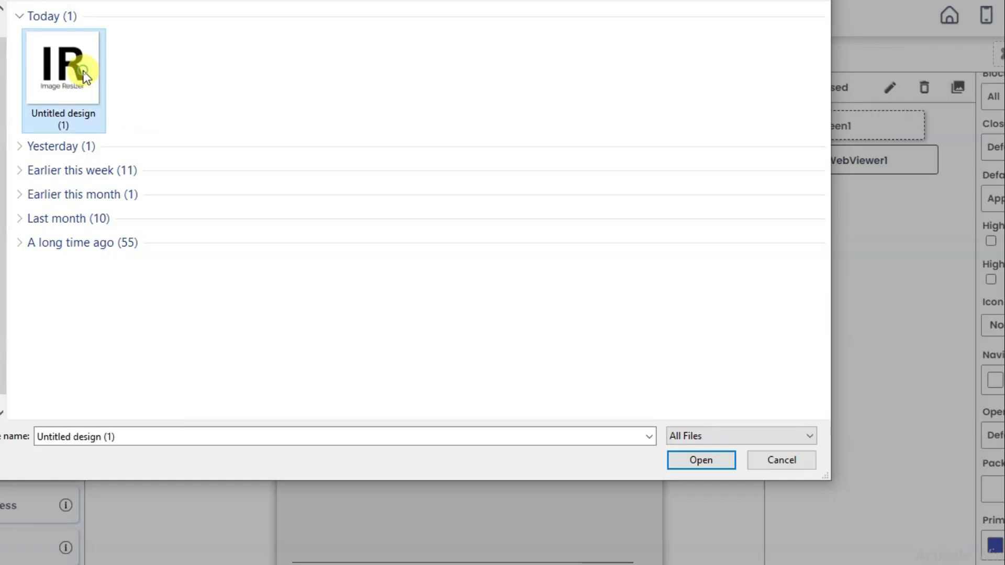
click(728, 469)
click(532, 375)
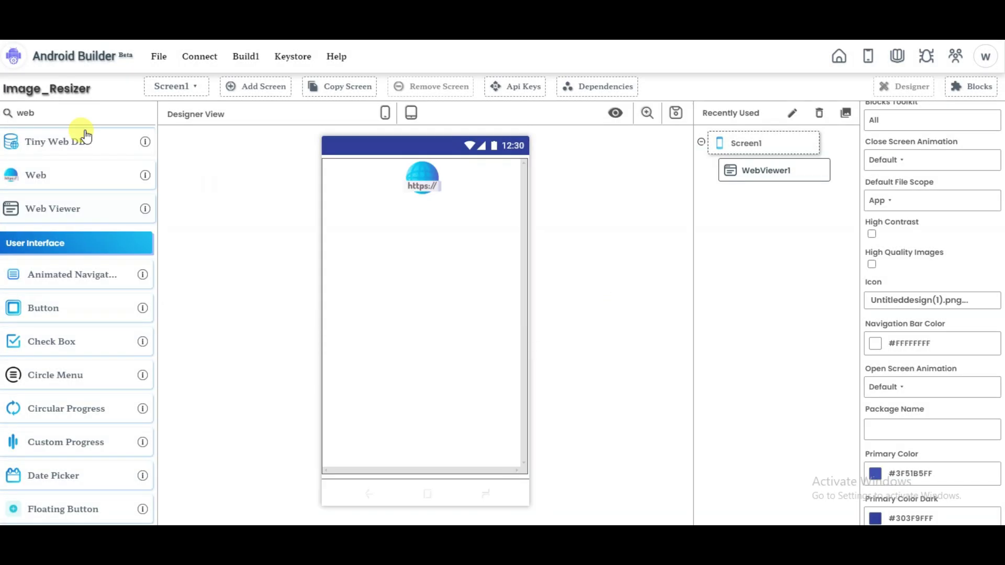
- Search 'admob' and add Admob Core, Banner, Reward and Interstitial components to Screen1
double_click(87, 115)
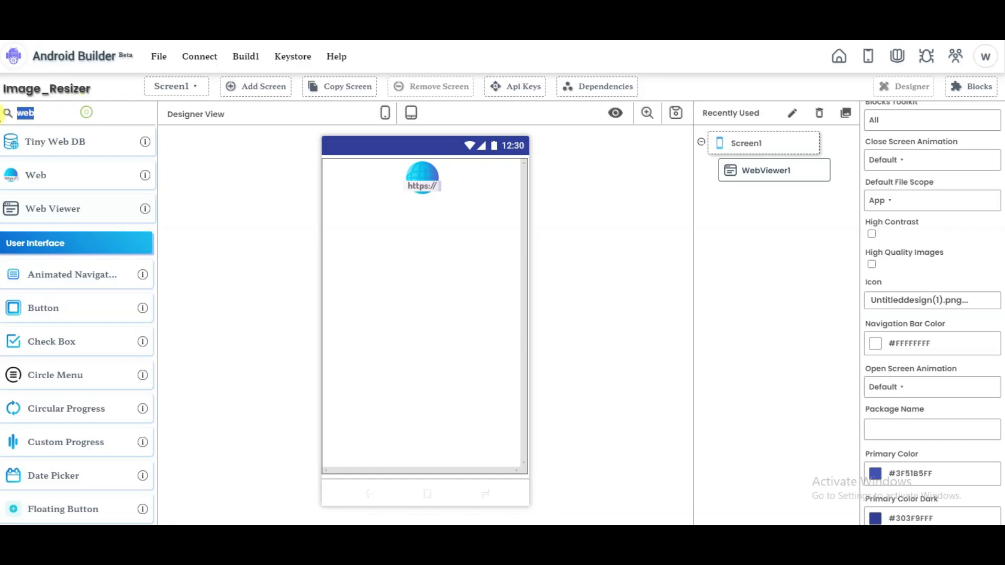
text(admob)
drag(49, 217, 410, 235)
drag(31, 177, 430, 251)
drag(52, 316, 455, 340)
drag(58, 242, 421, 293)
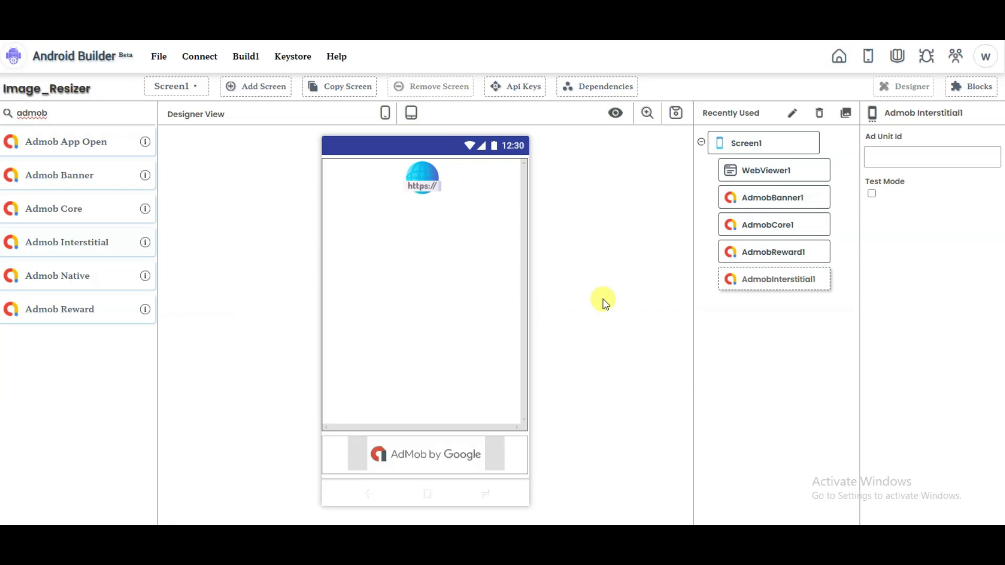
click(765, 174)
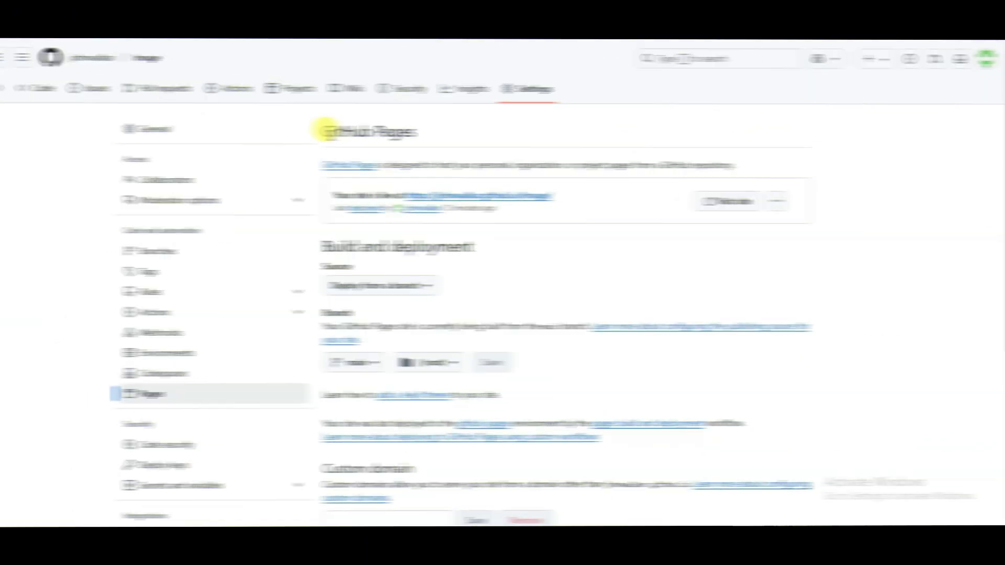
- Copy the 'Your site is live at' link address from the Image repository's Pages settings
drag(313, 131, 399, 130)
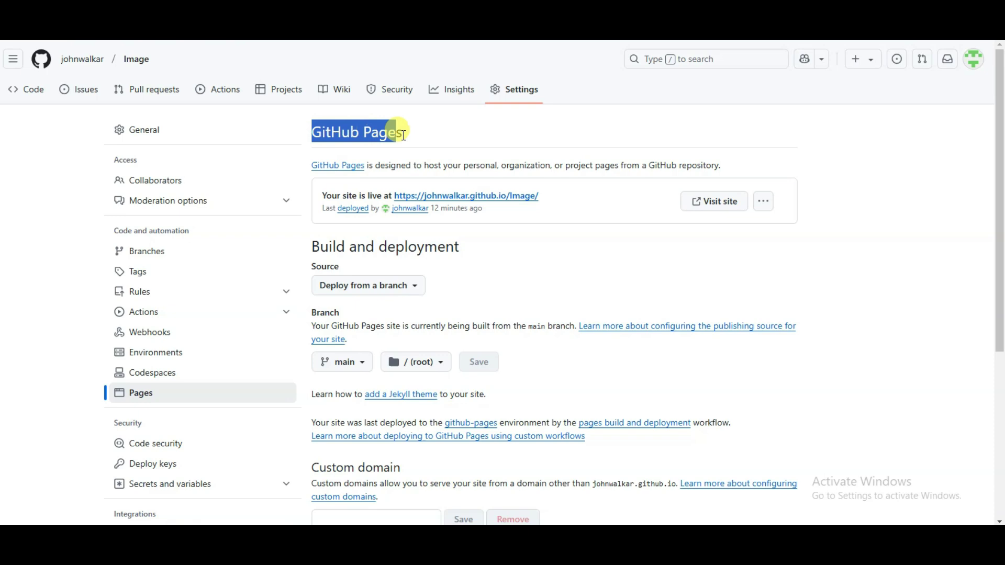
click(450, 142)
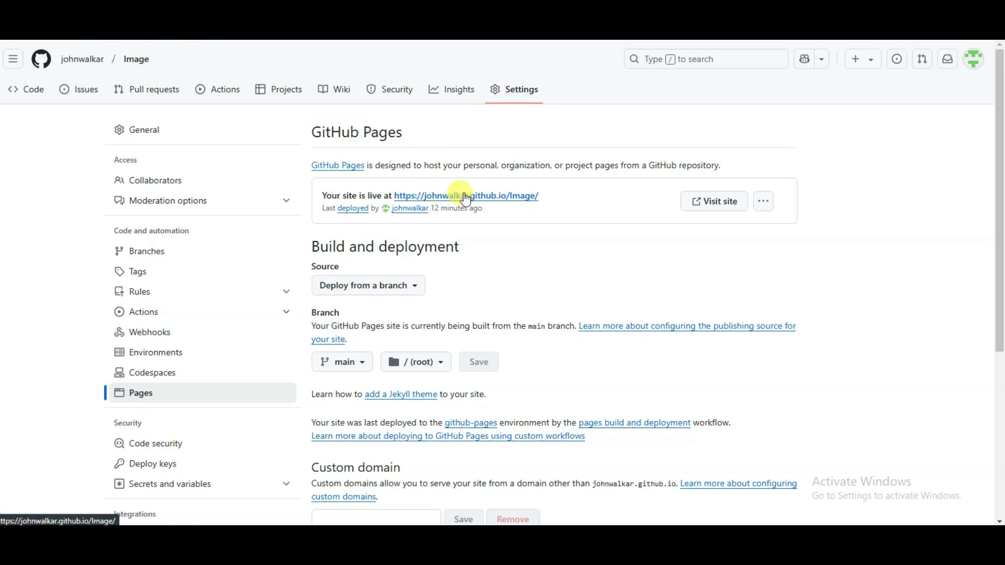
right_click(484, 200)
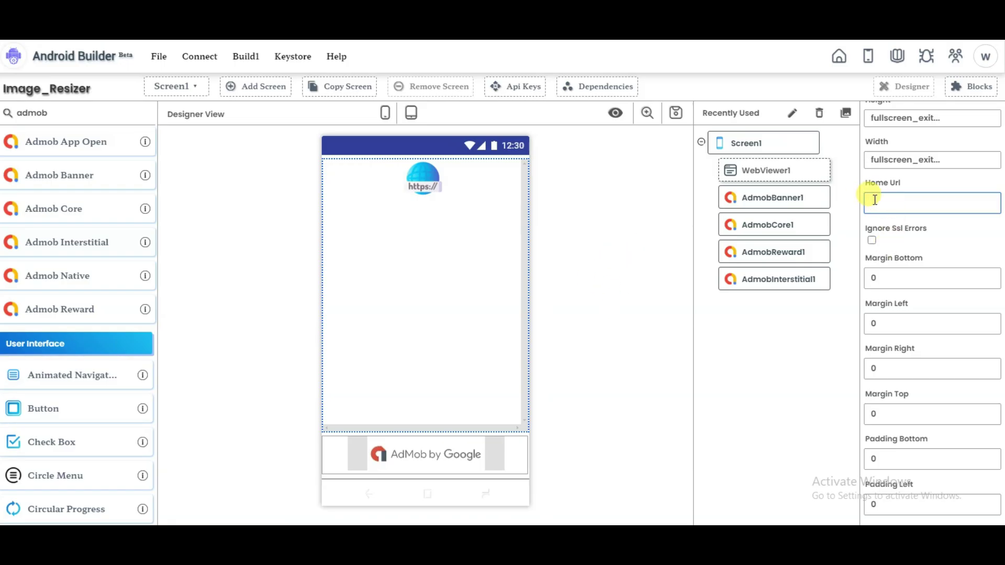
- Paste the GitHub Pages address into WebViewer1's Home Url and add a Screen1.Initialize event
key(ctrl+v)
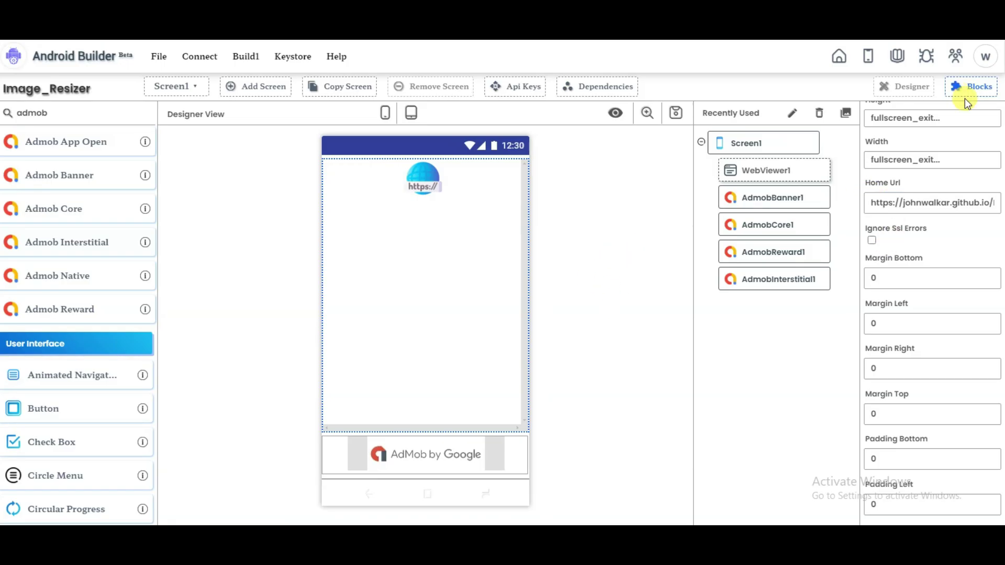
click(973, 92)
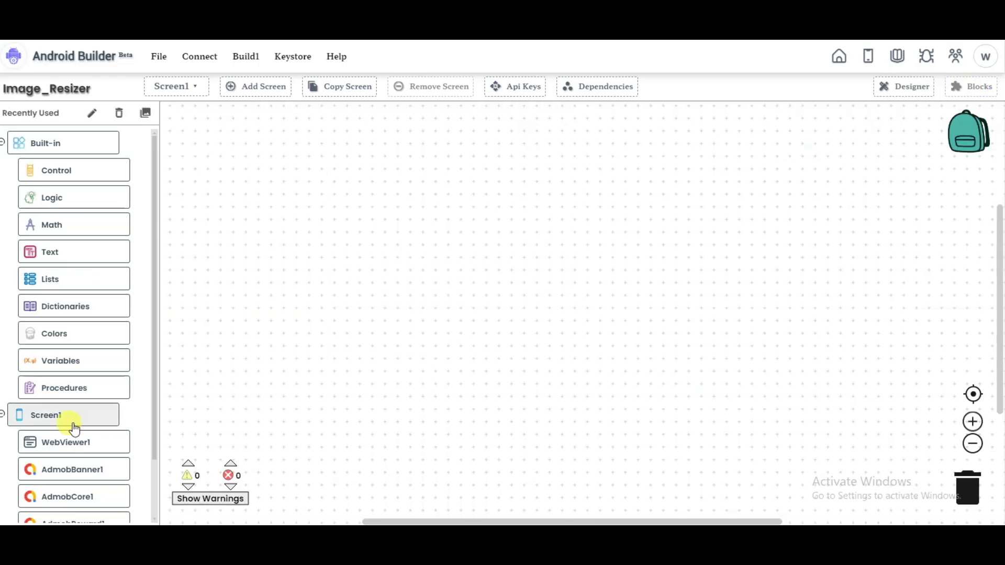
click(75, 422)
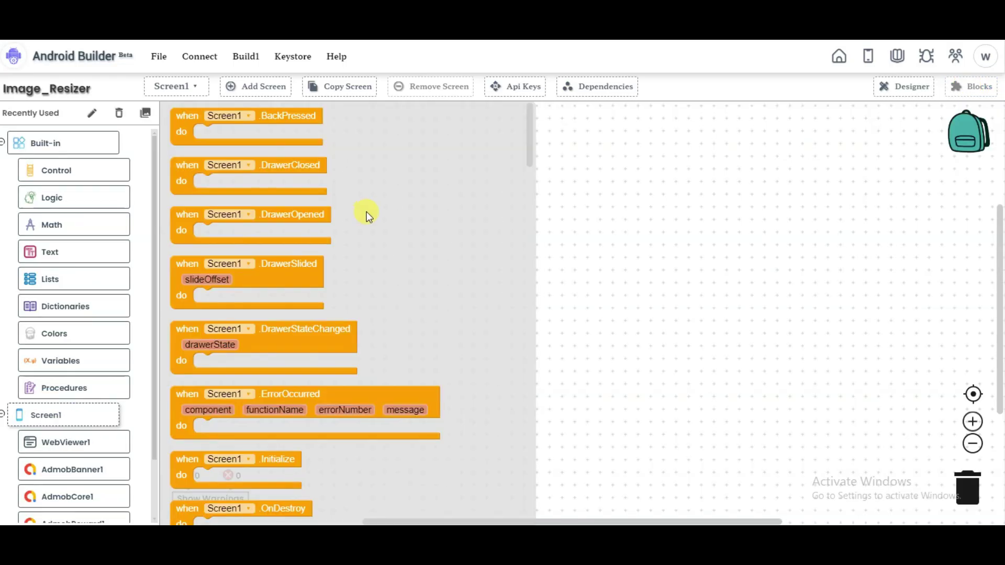
scroll(366, 211, down, 5)
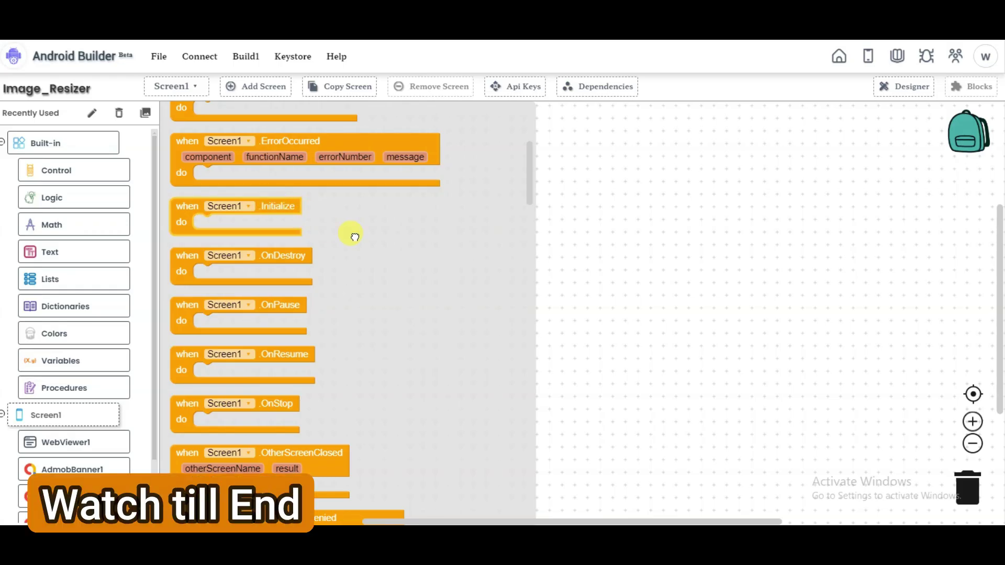
drag(275, 207, 540, 247)
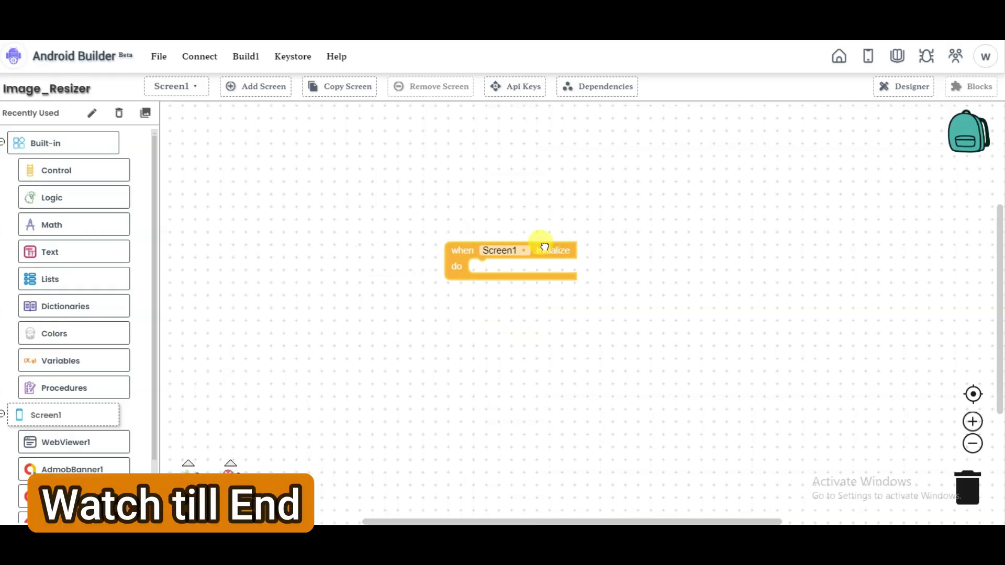
- Inside Screen1.Initialize, set WebViewer1.HomeUrl to a text block holding the site address
click(90, 444)
scroll(415, 254, down, 15)
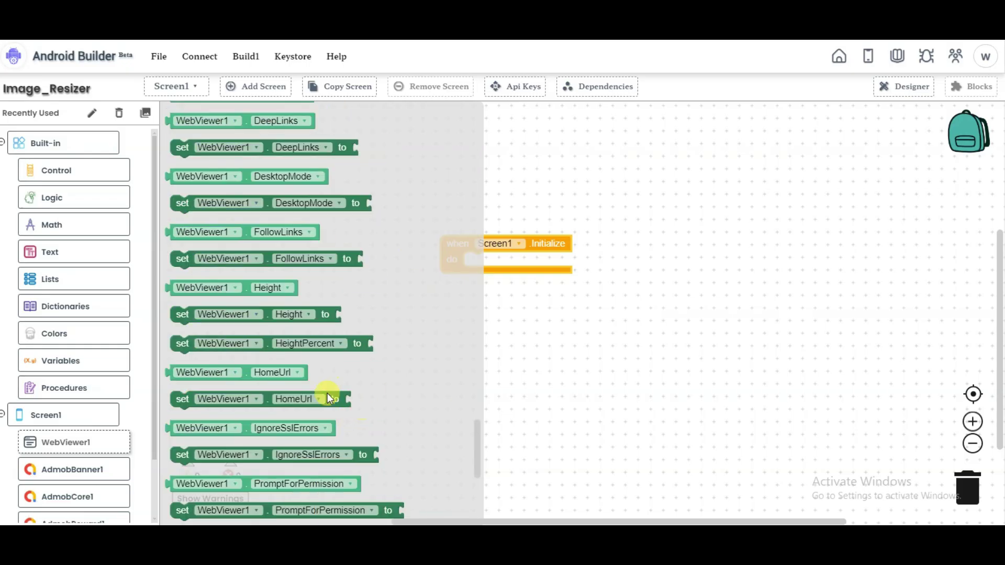
click(337, 400)
drag(338, 401, 648, 261)
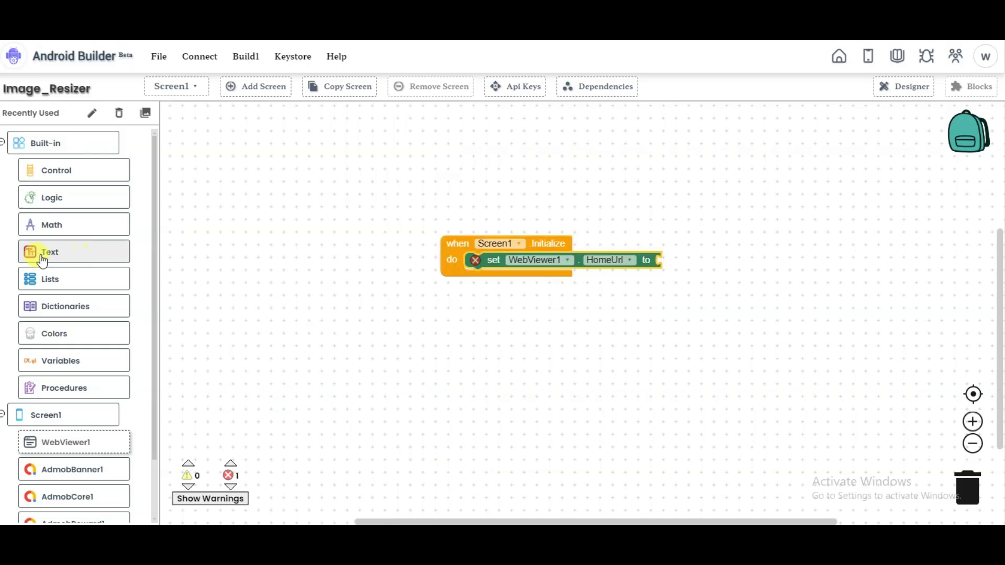
click(52, 254)
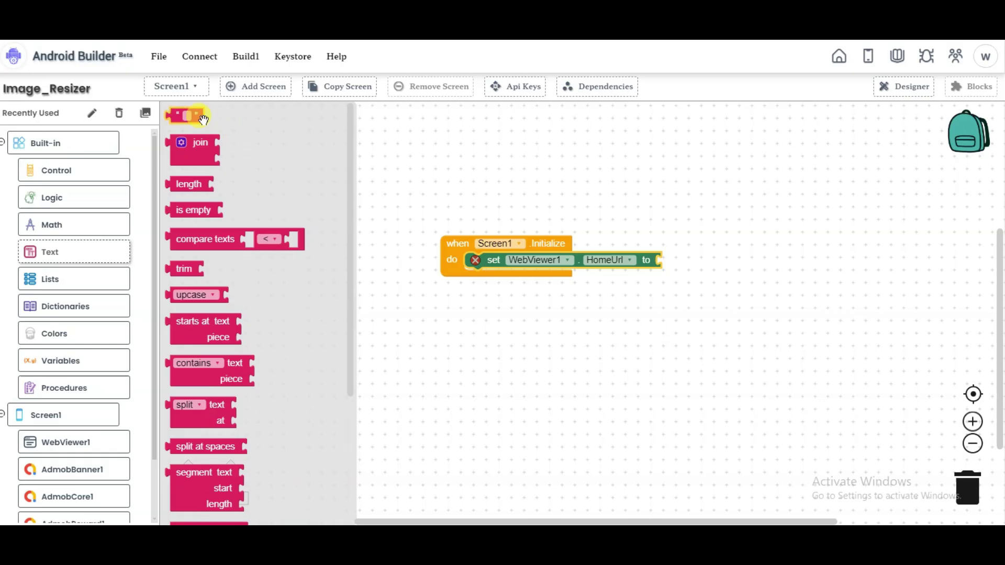
drag(200, 117, 662, 260)
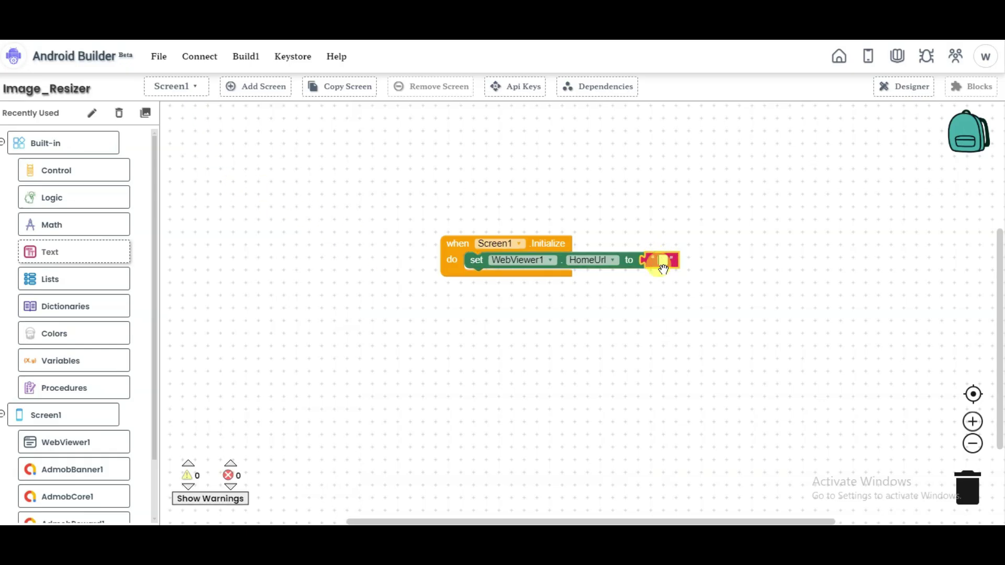
click(662, 260)
text(https://johnwalkar.github.io/Image/)
scroll(149, 348, down, 1)
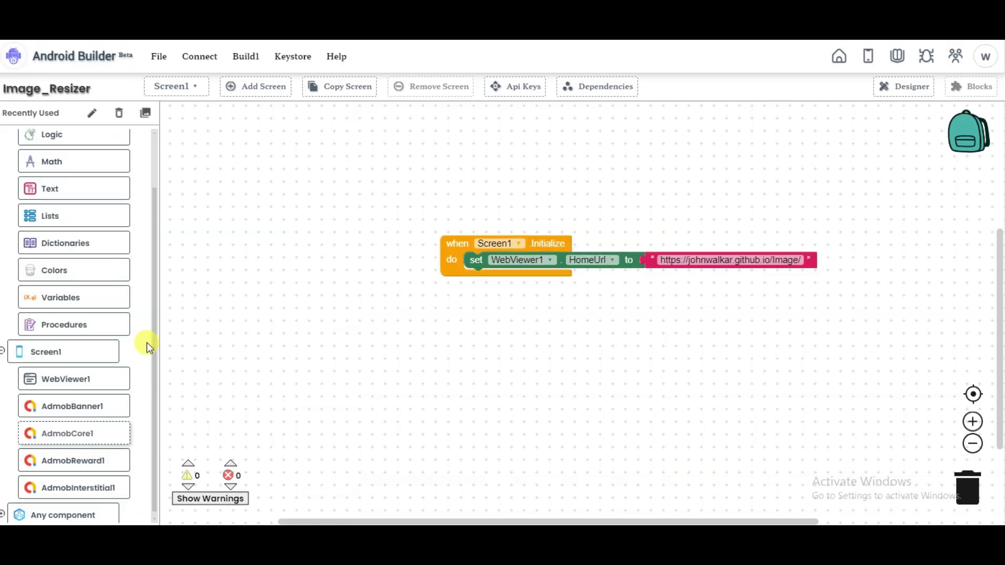
- Add AdmobBanner1.LoadBannerAd with StandardBanner size to Screen1.Initialize
click(87, 411)
scroll(390, 222, down, 4)
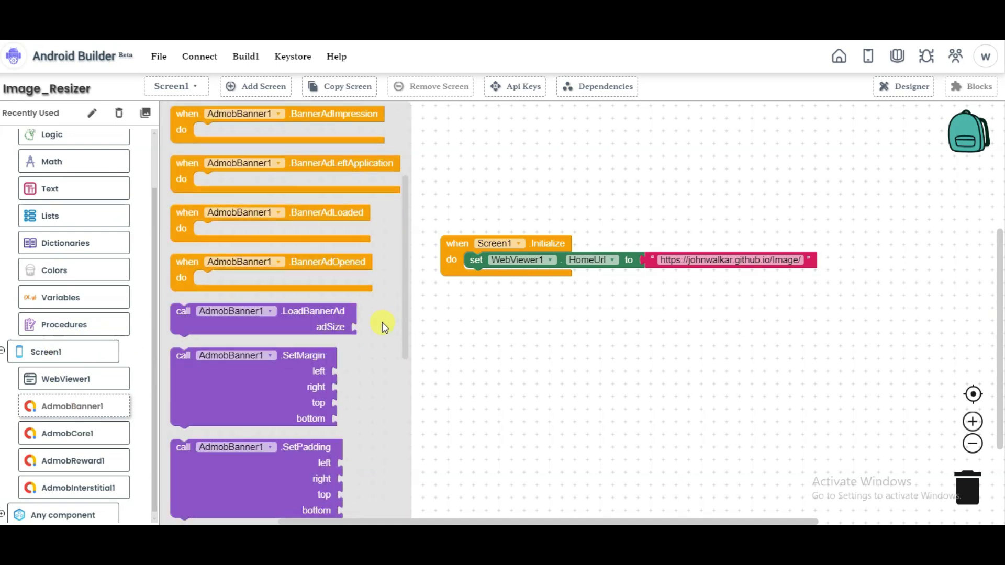
click(287, 312)
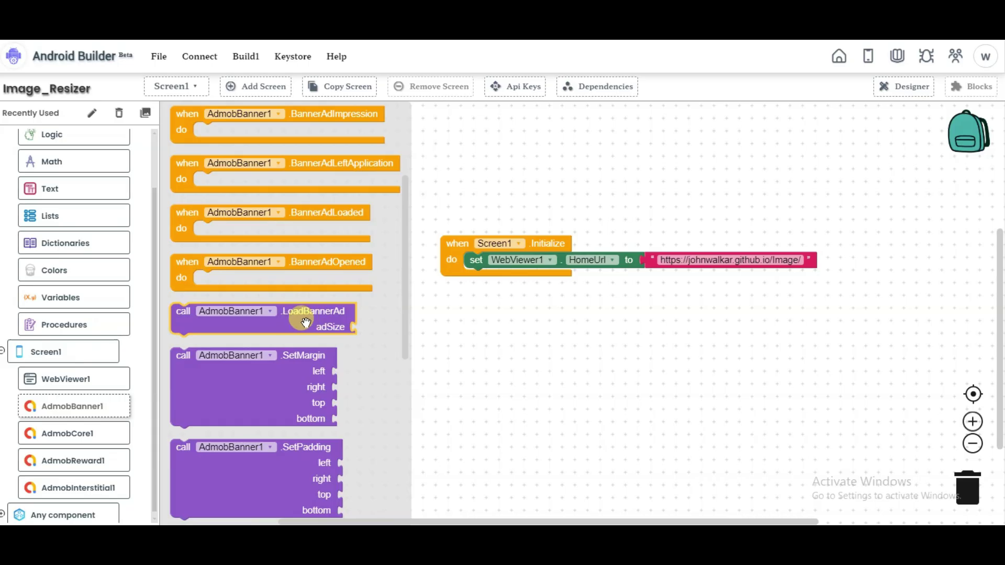
drag(296, 319, 581, 301)
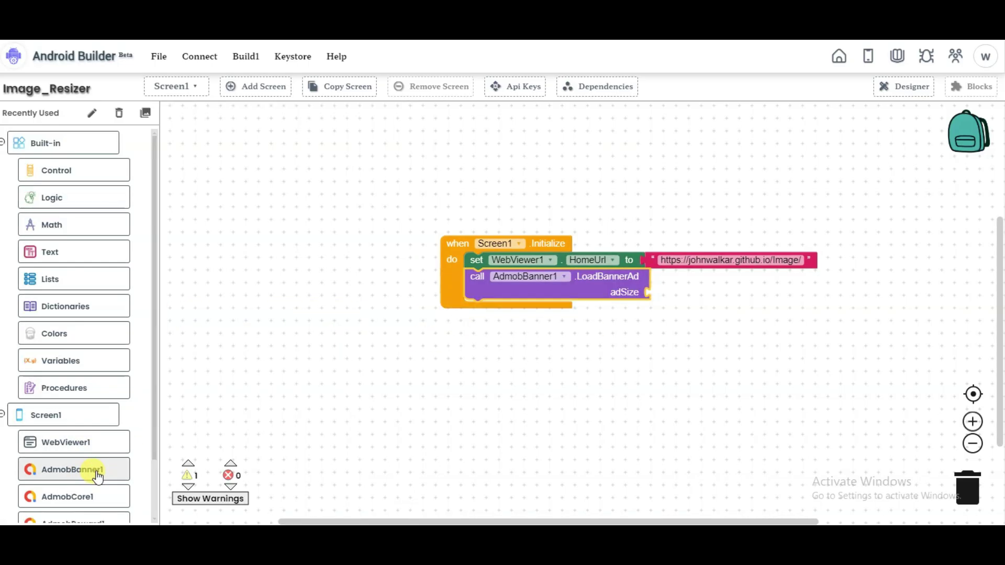
click(97, 476)
scroll(376, 297, down, 5)
click(318, 290)
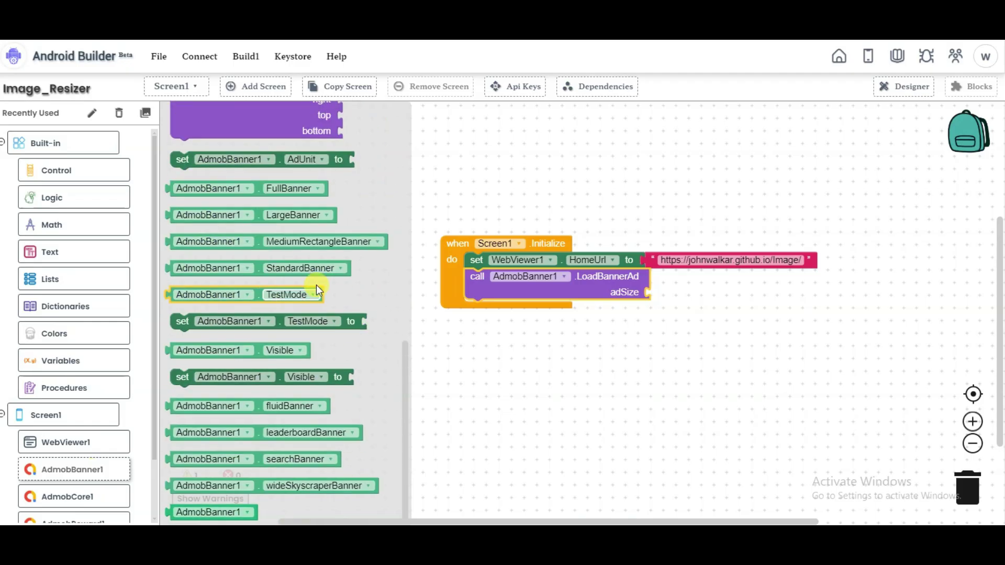
click(255, 266)
drag(259, 267, 803, 305)
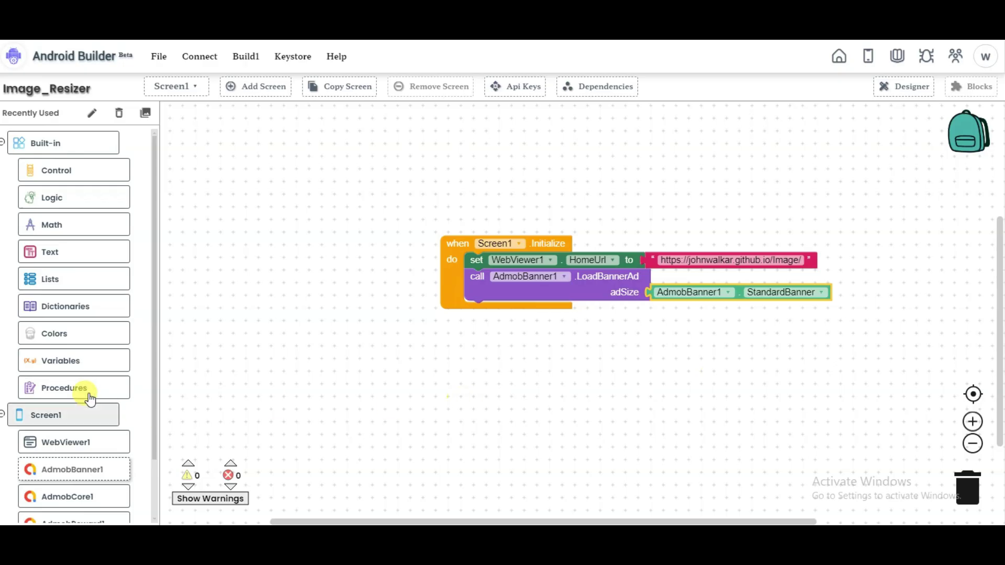
scroll(106, 356, down, 2)
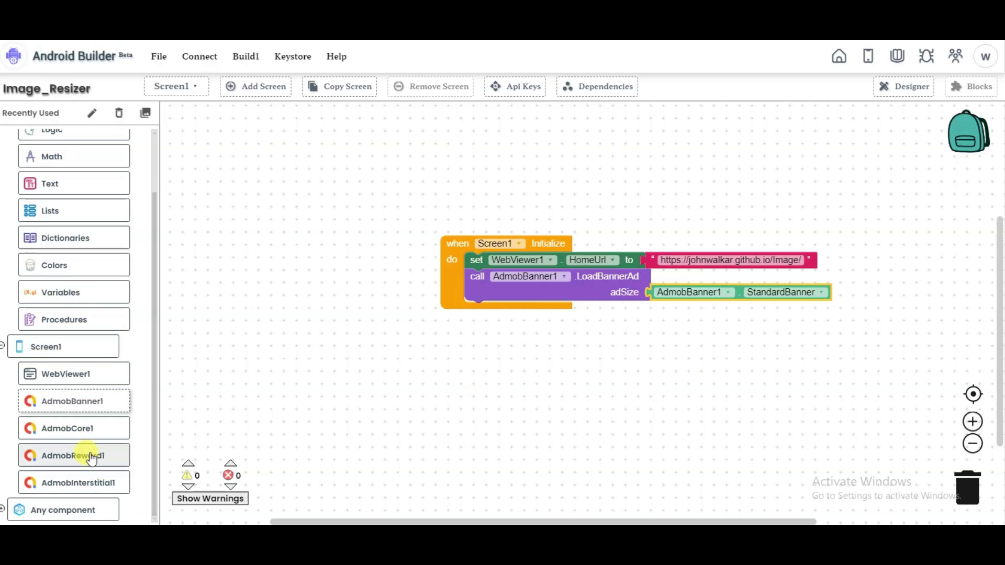
- Add AdmobReward1.LoadAd and AdmobInterstitial1.LoadInterstitialAd under the banner load call
click(105, 460)
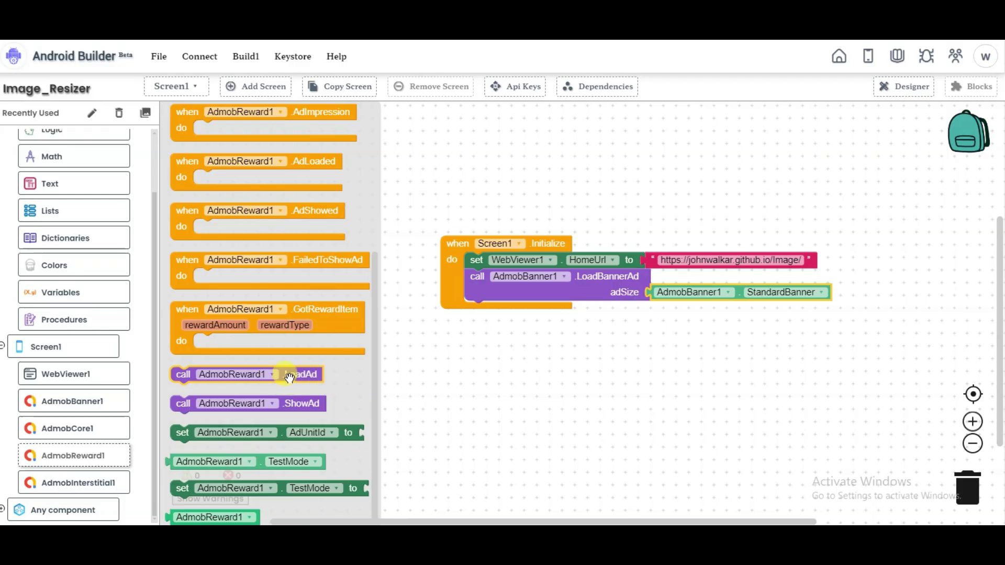
drag(293, 374, 587, 309)
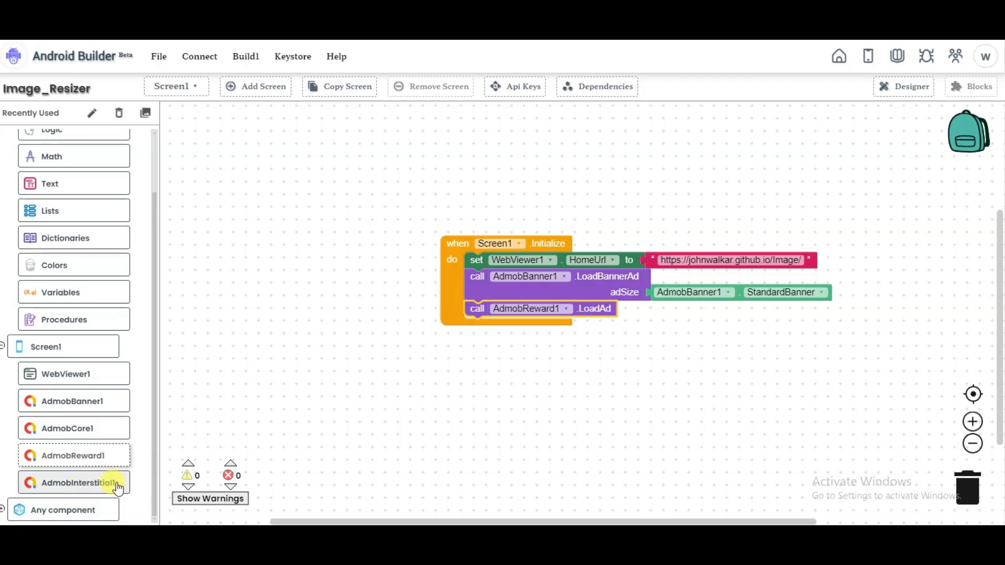
click(89, 485)
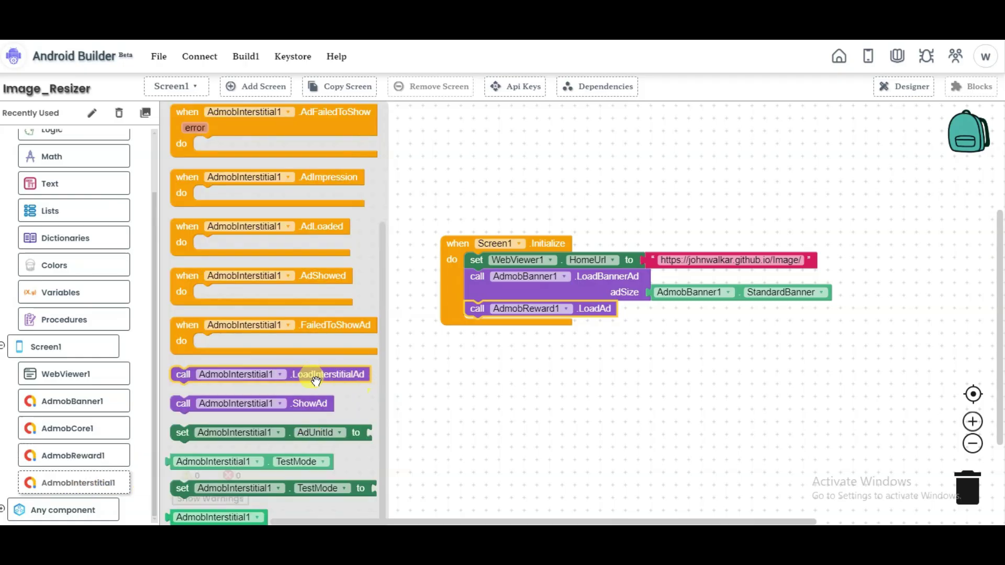
drag(304, 375, 599, 327)
click(80, 404)
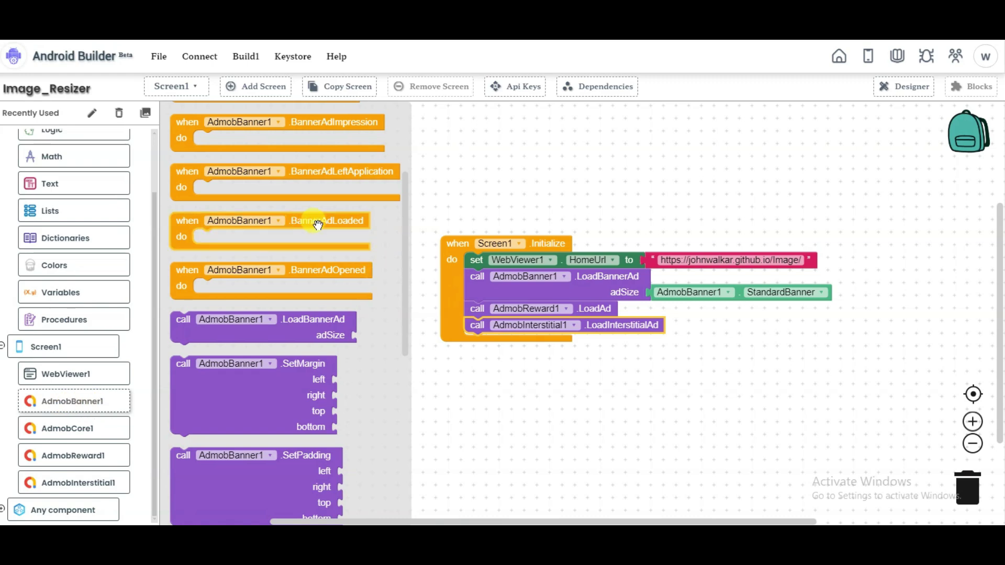
- Add an AdmobBanner1.BannerAdLoaded event setting AdmobBanner1.Visible to Logic true
drag(316, 219, 417, 377)
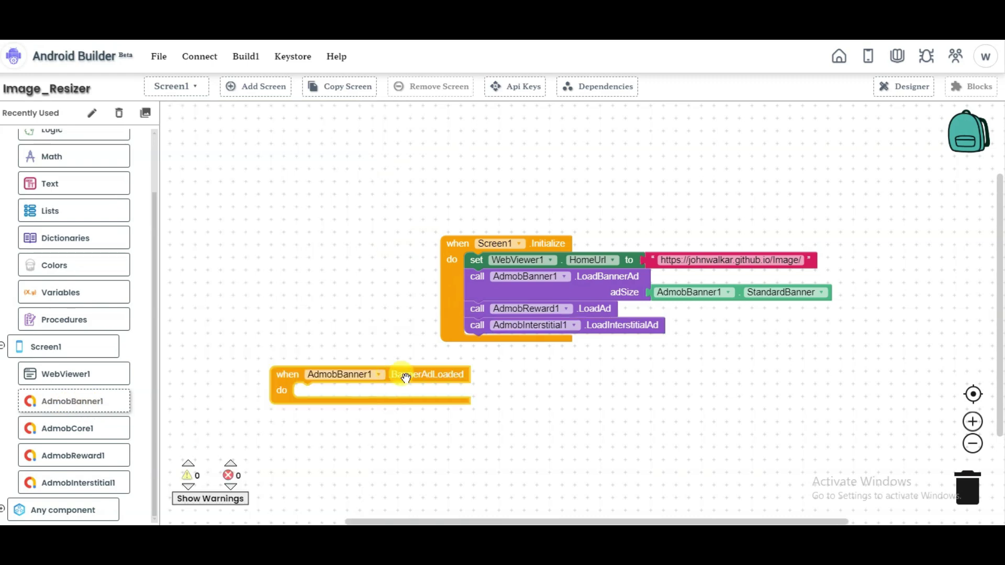
click(96, 403)
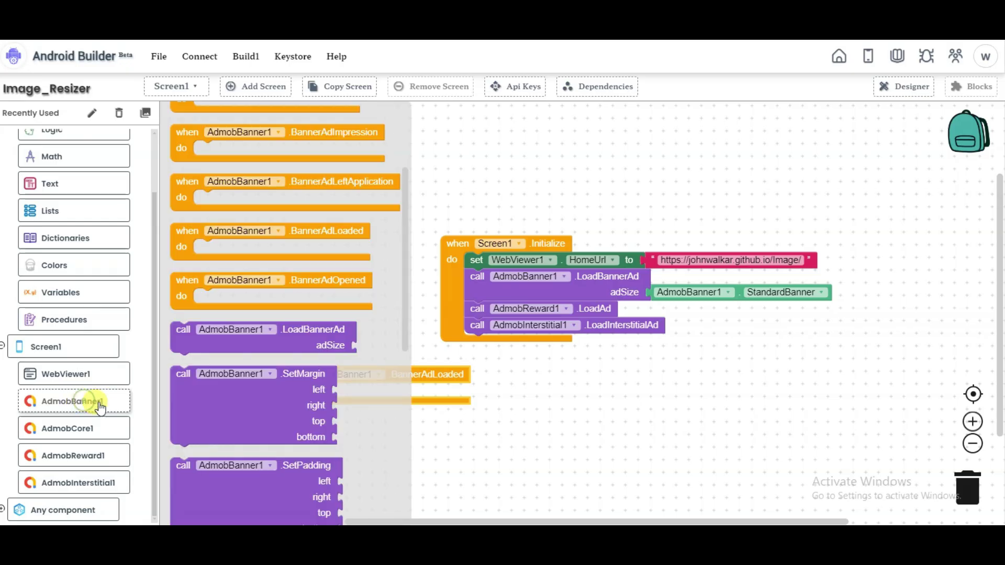
scroll(370, 363, down, 7)
click(184, 384)
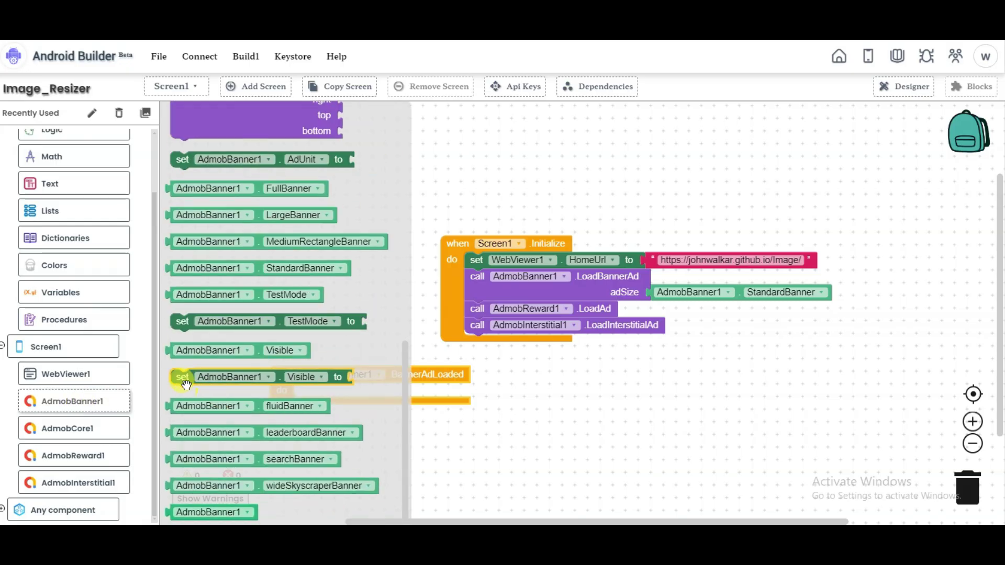
drag(183, 379, 324, 393)
scroll(78, 197, up, 2)
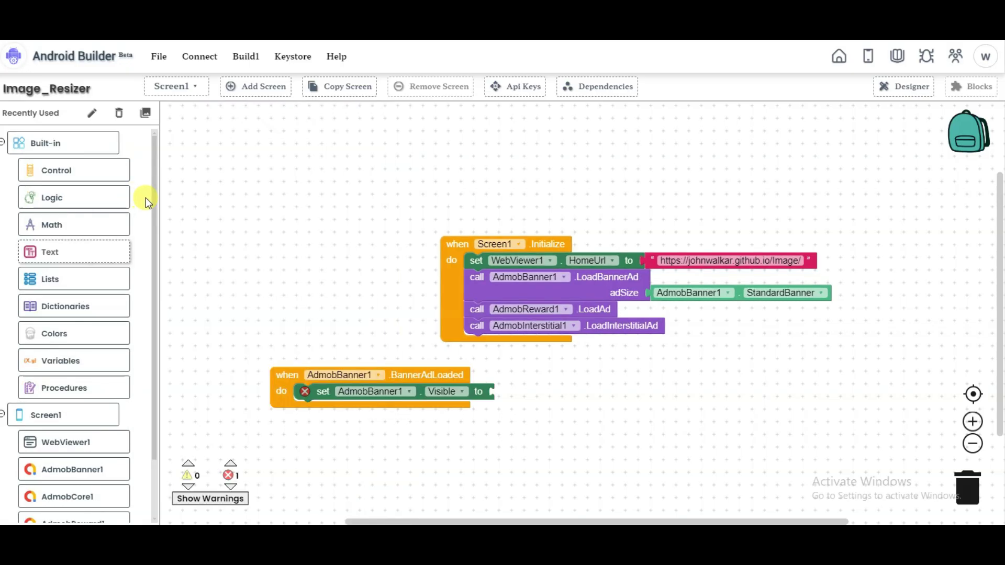
click(76, 204)
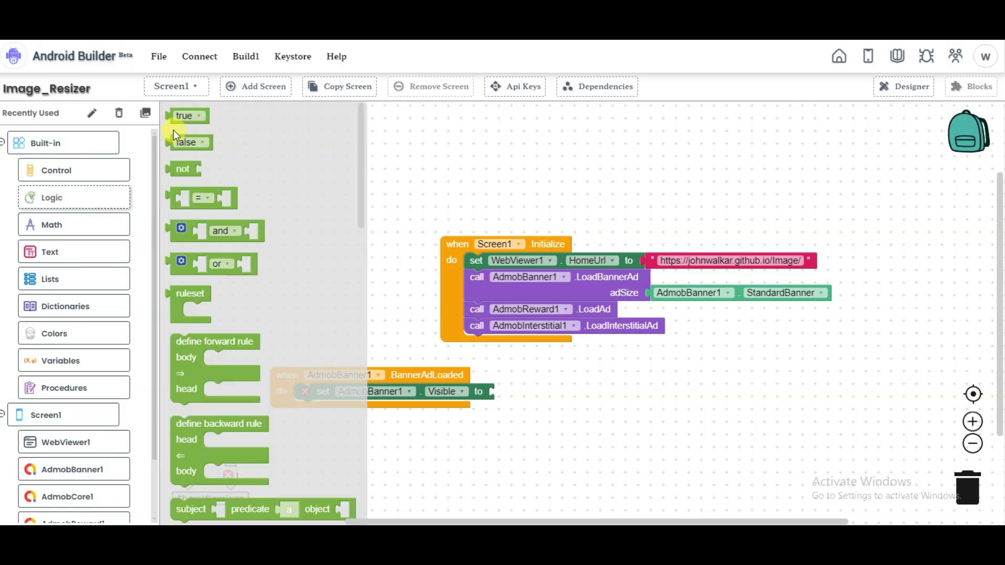
drag(173, 115, 492, 392)
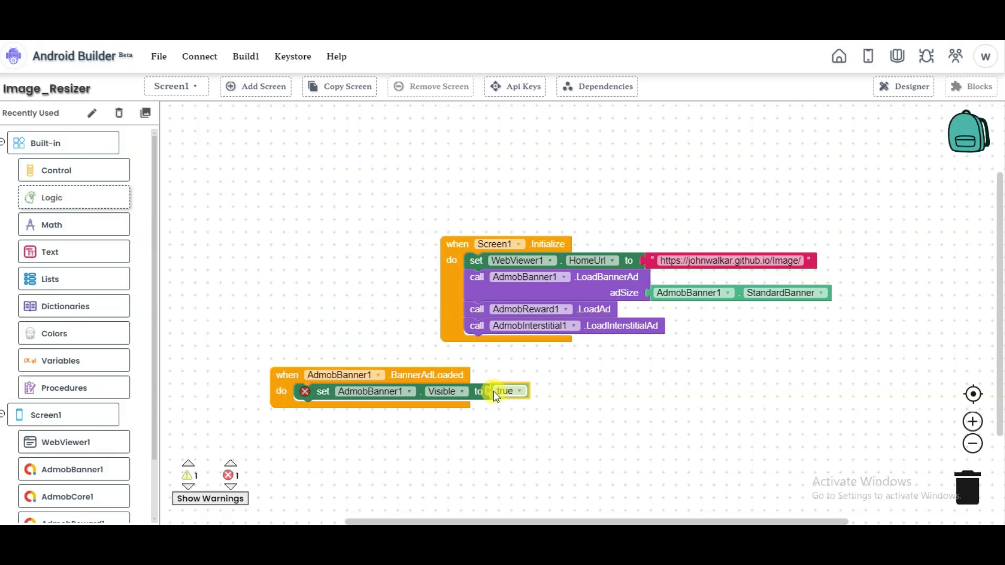
scroll(132, 349, down, 2)
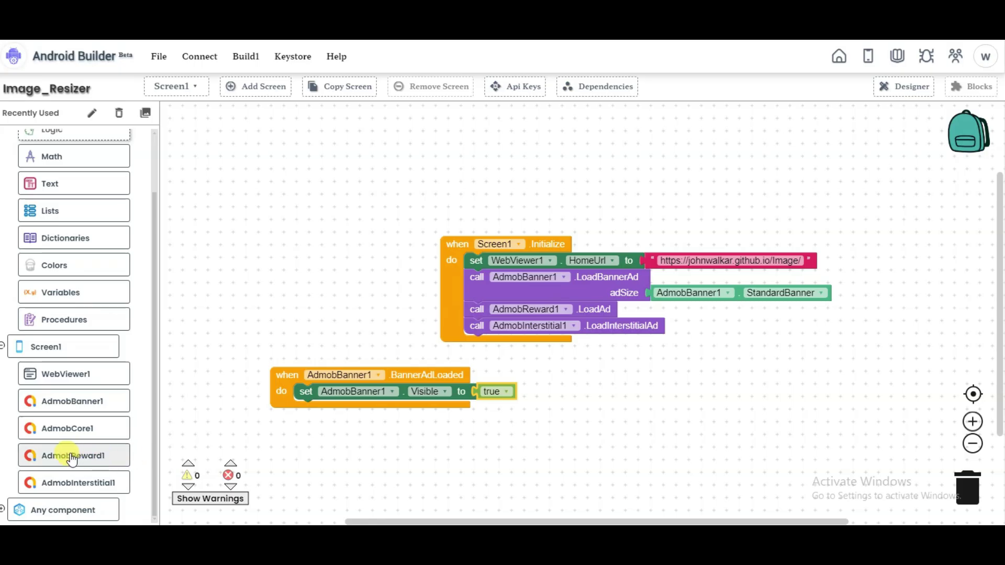
click(100, 460)
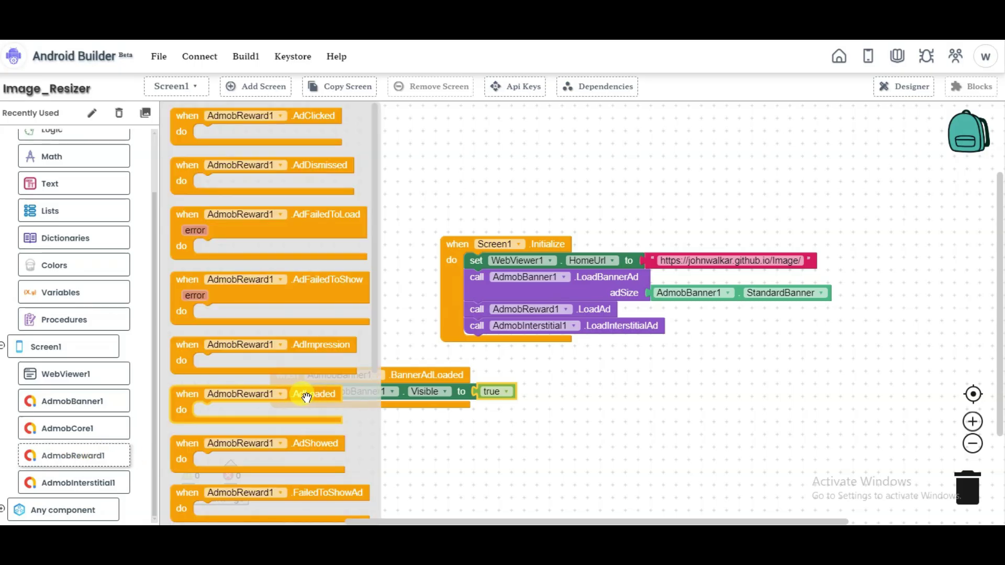
- Add an AdmobReward1 AdLoaded event that calls AdmobReward1 ShowAd
drag(306, 398, 354, 167)
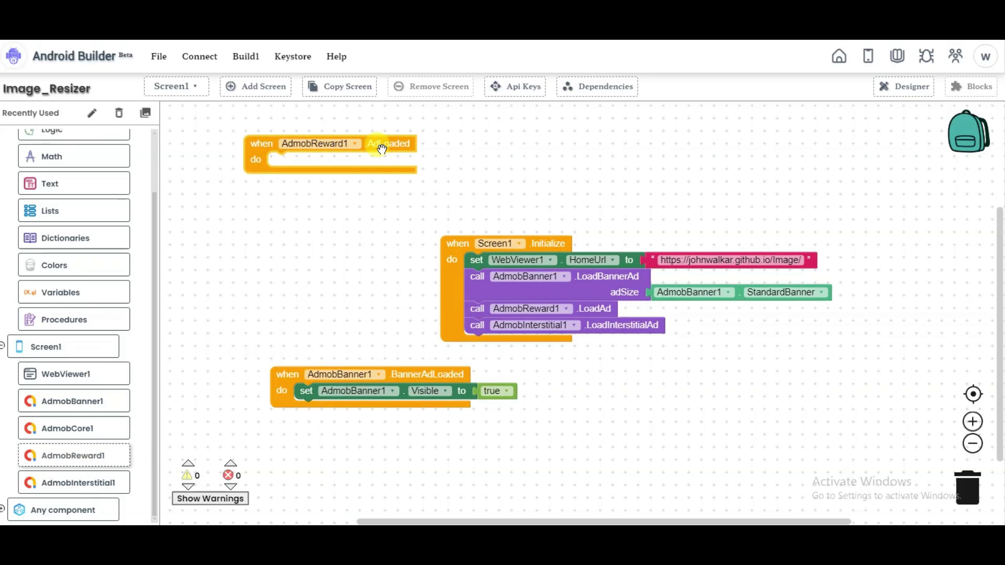
click(65, 456)
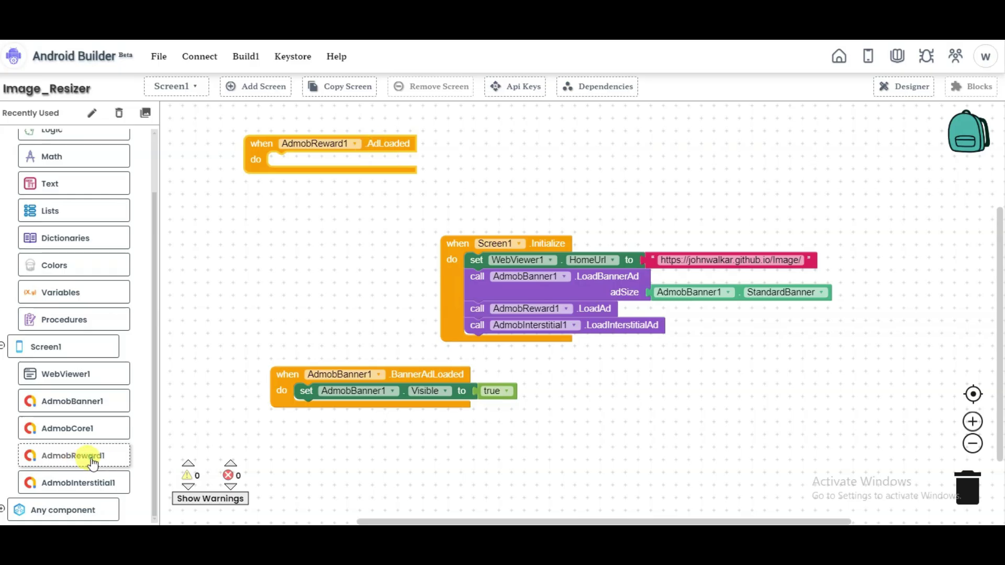
click(92, 463)
scroll(345, 280, down, 5)
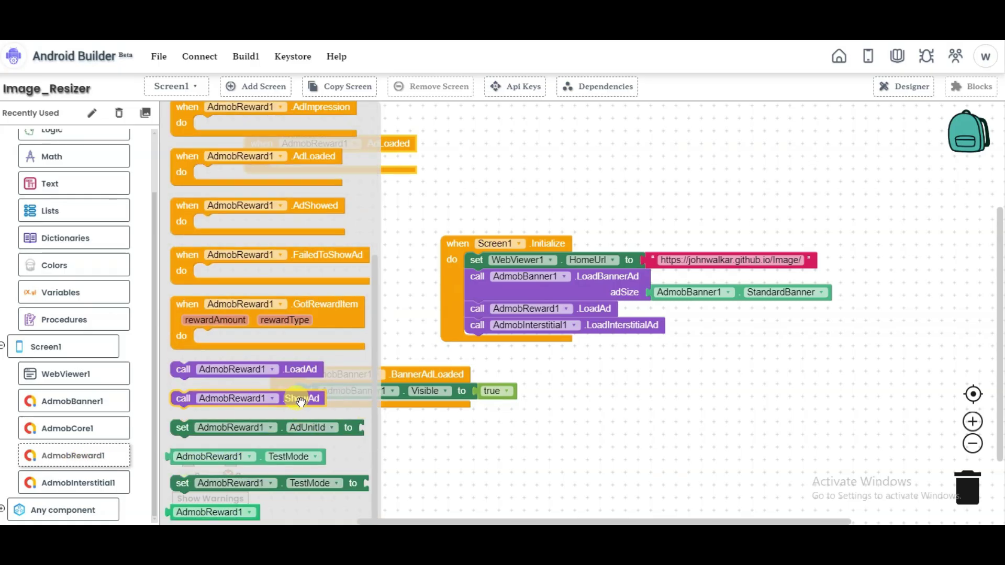
drag(301, 400, 423, 182)
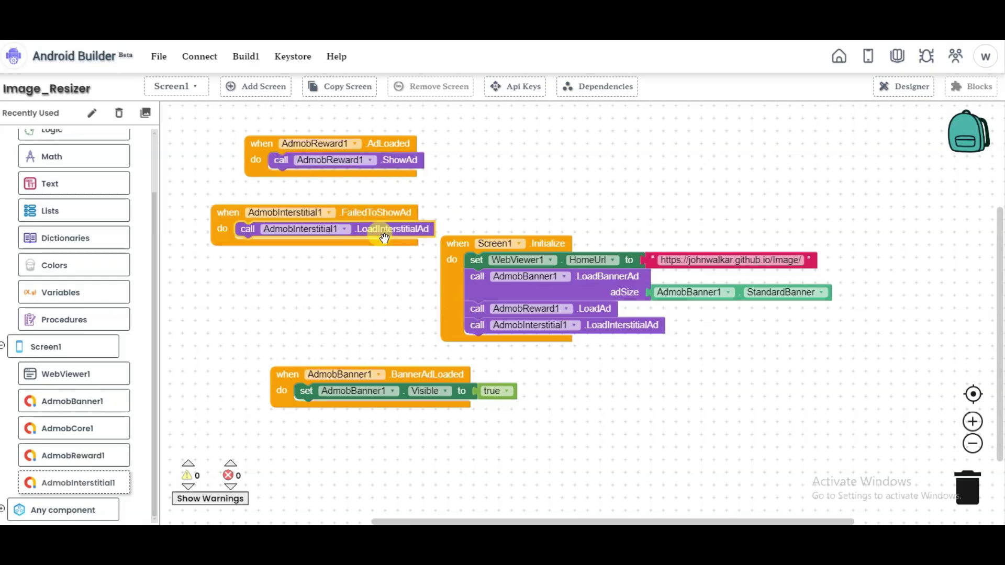
- Add an AdmobInterstitial1 AdLoaded event calling its ShowAd, then return to the Designer
click(98, 482)
drag(319, 283, 363, 232)
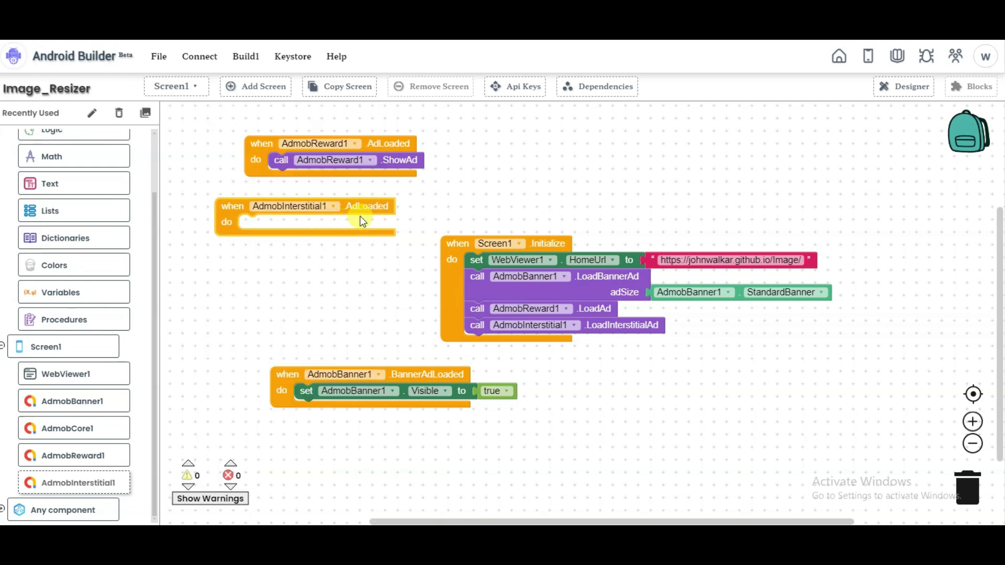
click(104, 486)
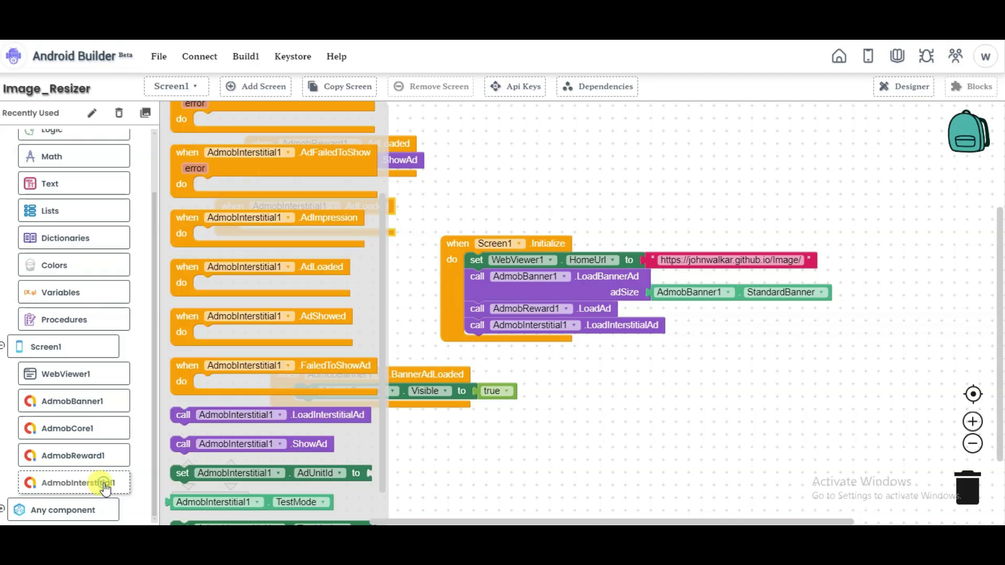
scroll(335, 398, down, 1)
drag(317, 402, 385, 228)
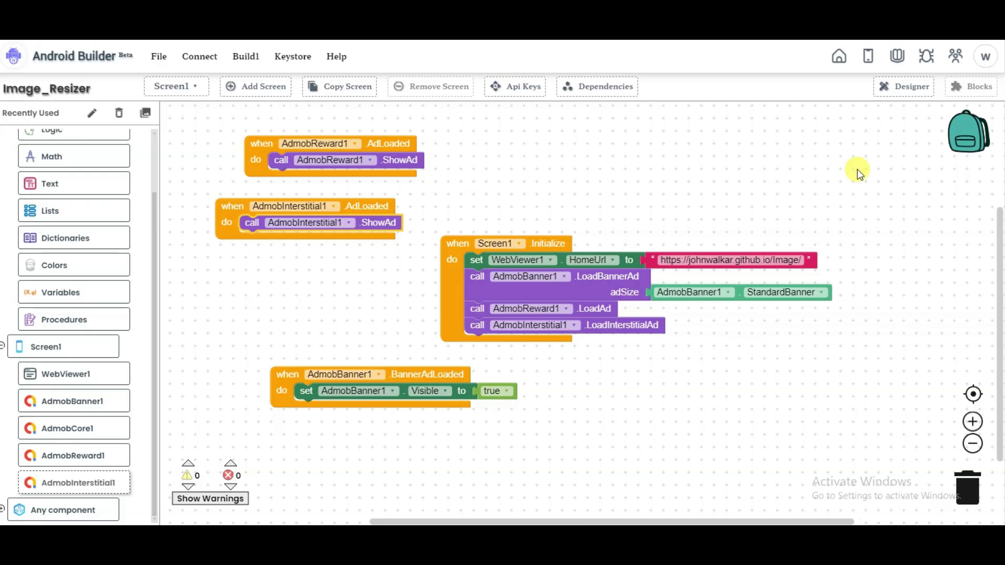
click(911, 90)
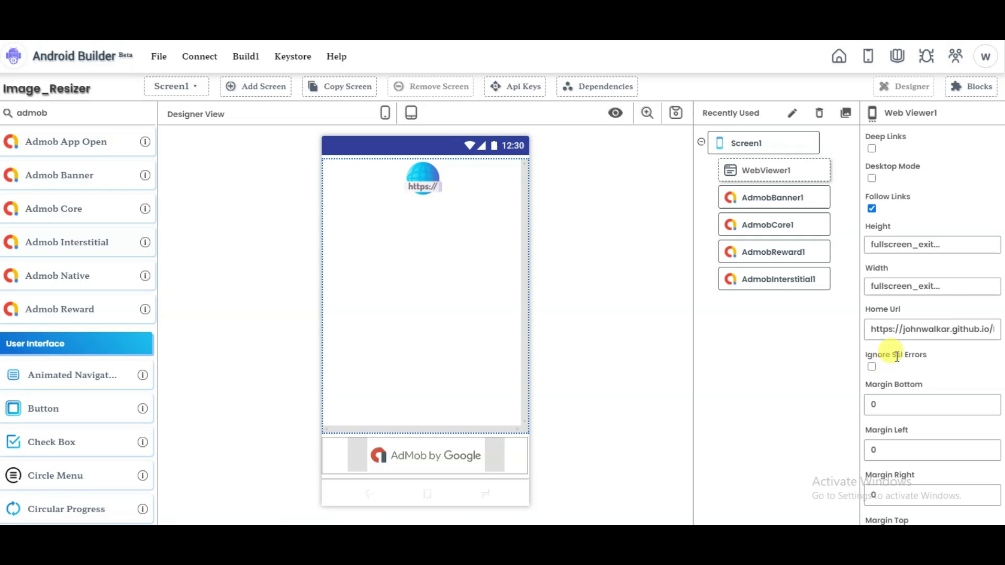
- Select AdmobBanner1 and inspect its existing Ad Unit value
click(777, 199)
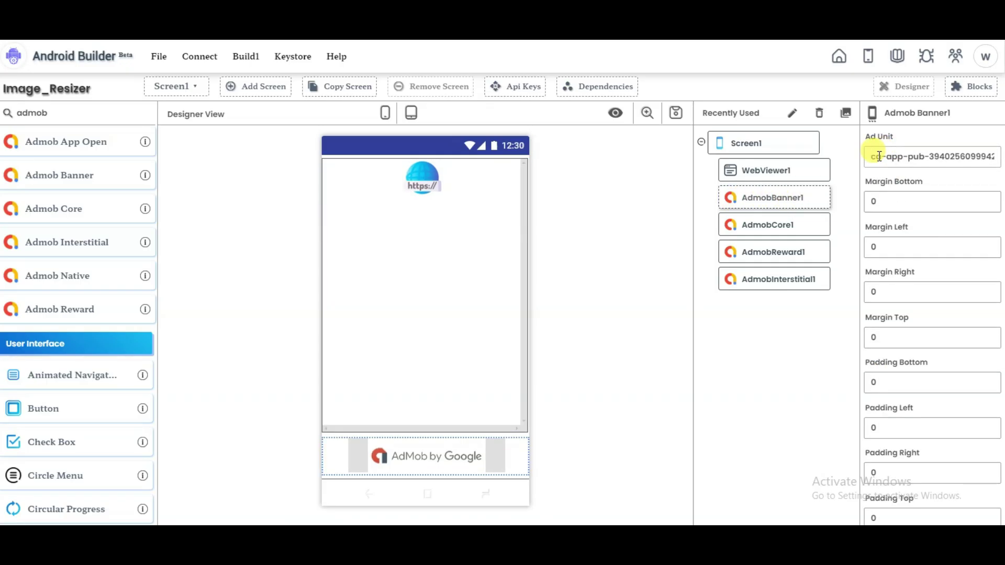
drag(873, 158, 1000, 164)
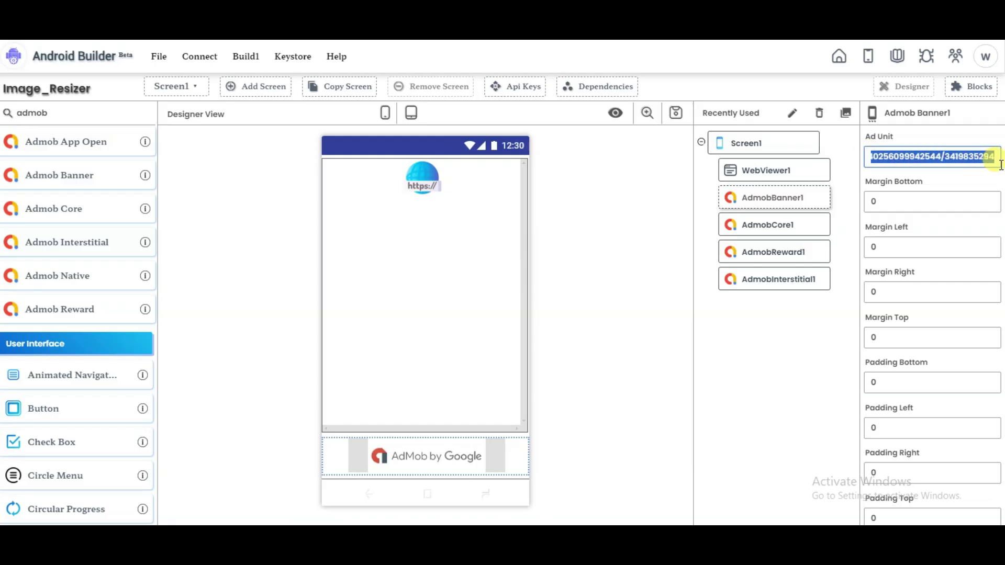
click(829, 255)
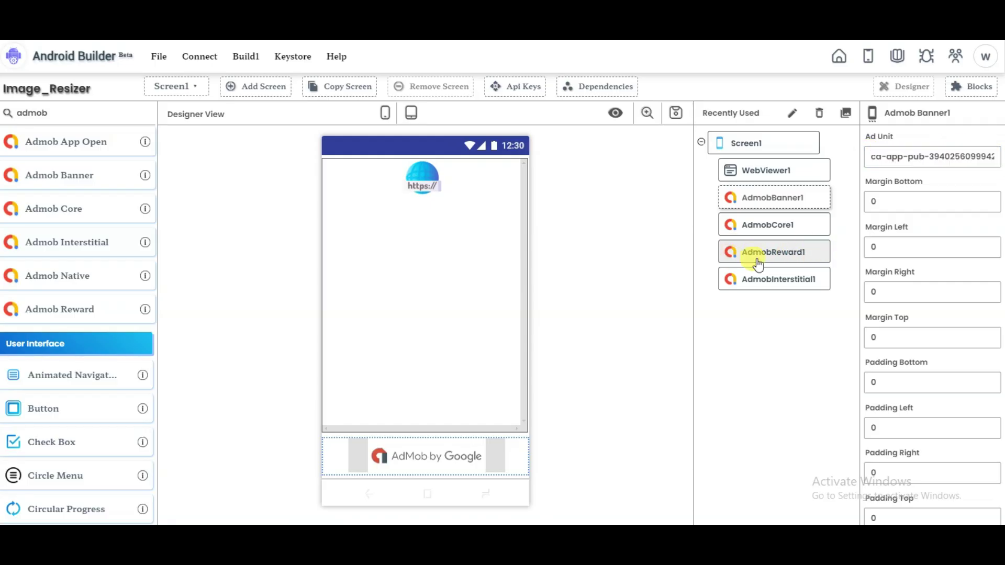
- Select AdmobReward1 and AdmobInterstitial1 and open each one's Ad Unit Id field
click(794, 255)
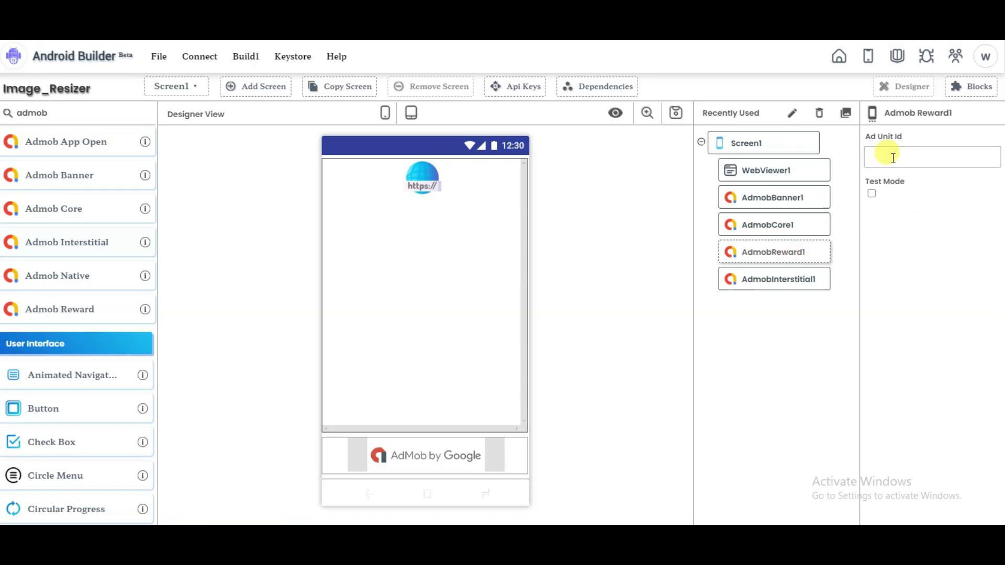
click(874, 159)
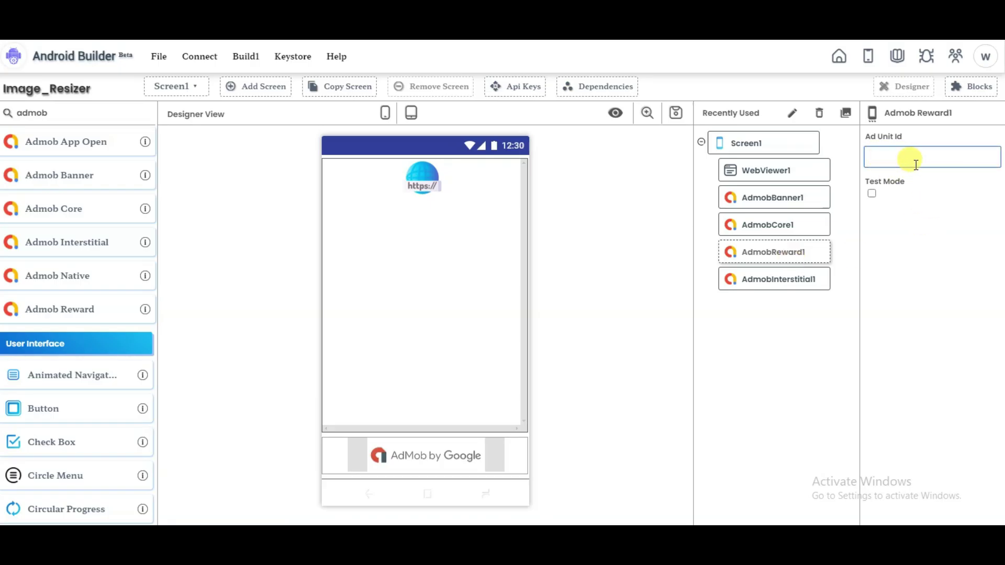
click(787, 284)
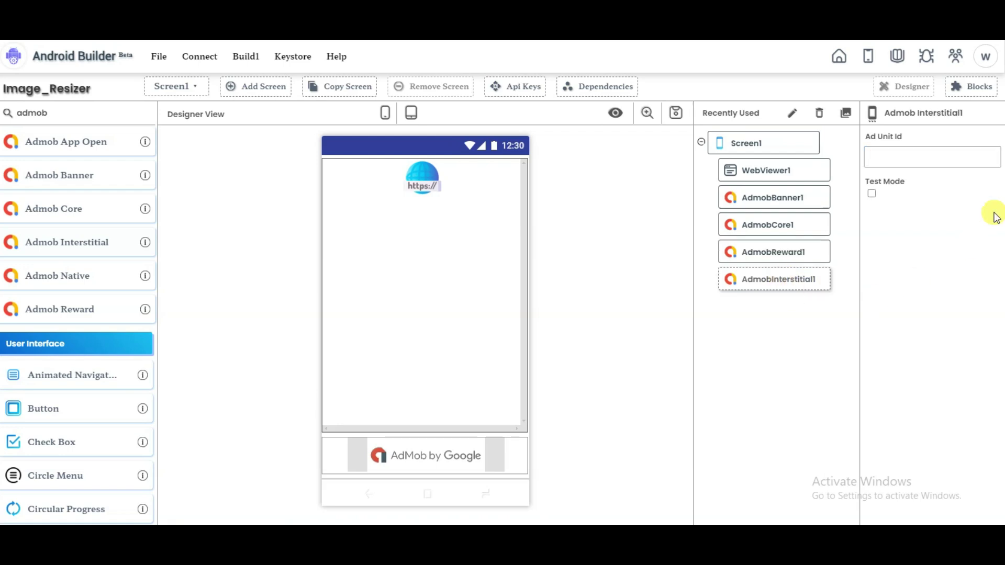
click(908, 156)
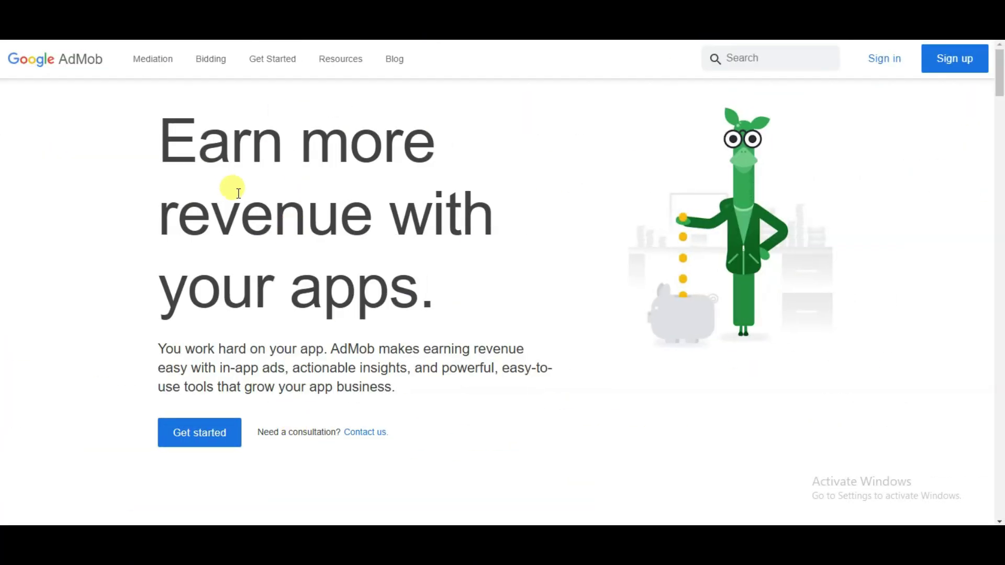
- Enter the AdMob account and start setting up a new app from Apps
click(213, 435)
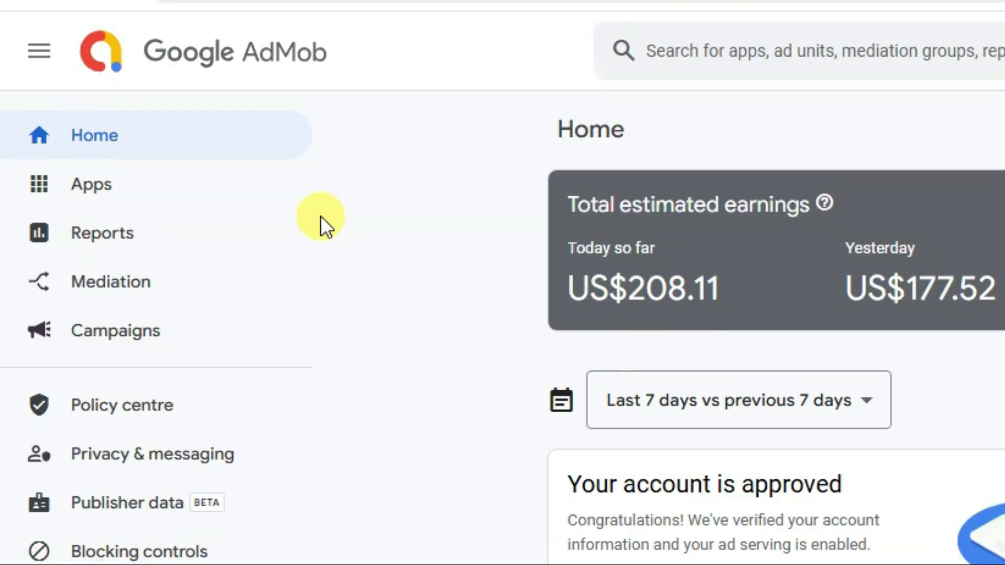
click(212, 207)
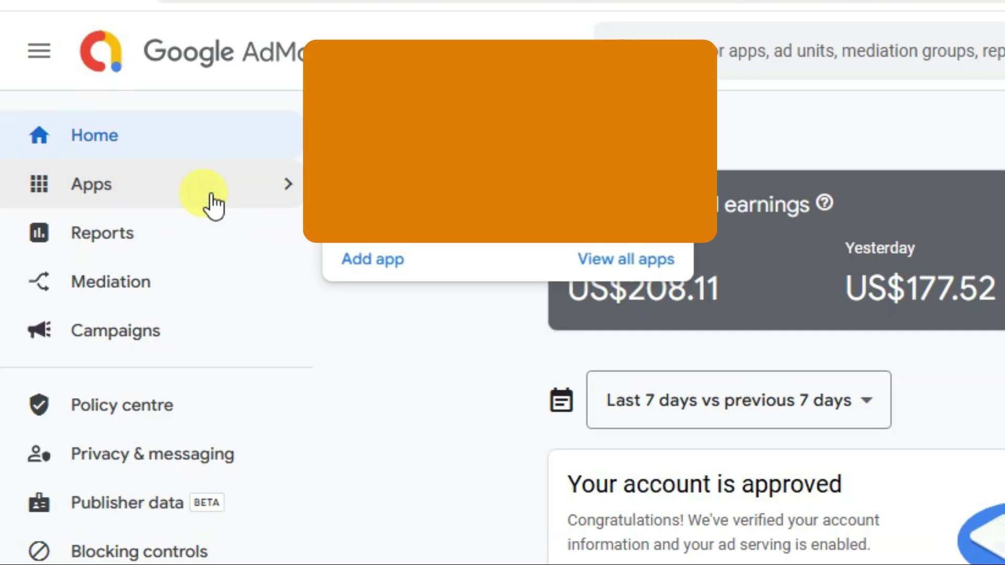
click(373, 265)
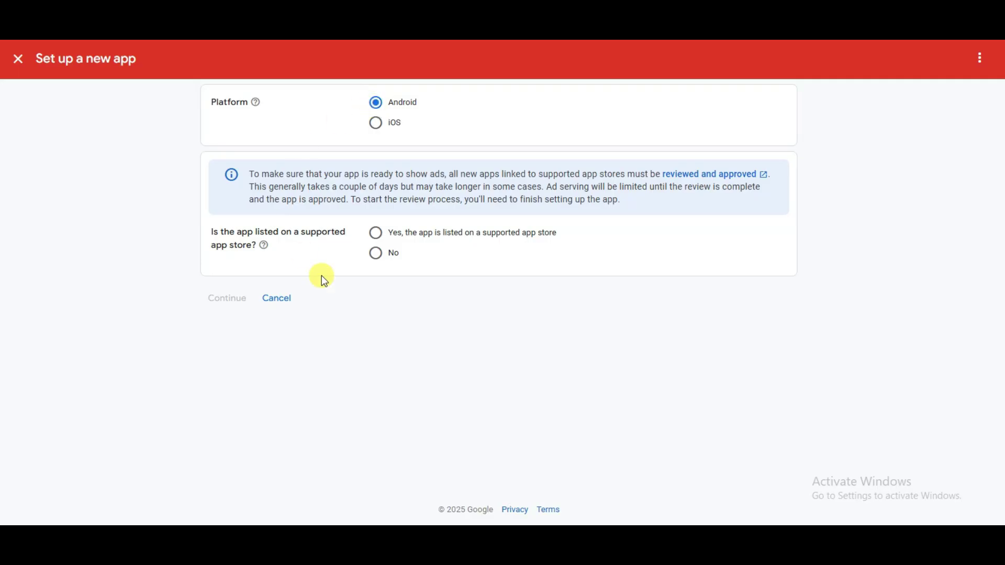
- Mark the Android app as not on a store and paste the name Image Resizer
click(382, 259)
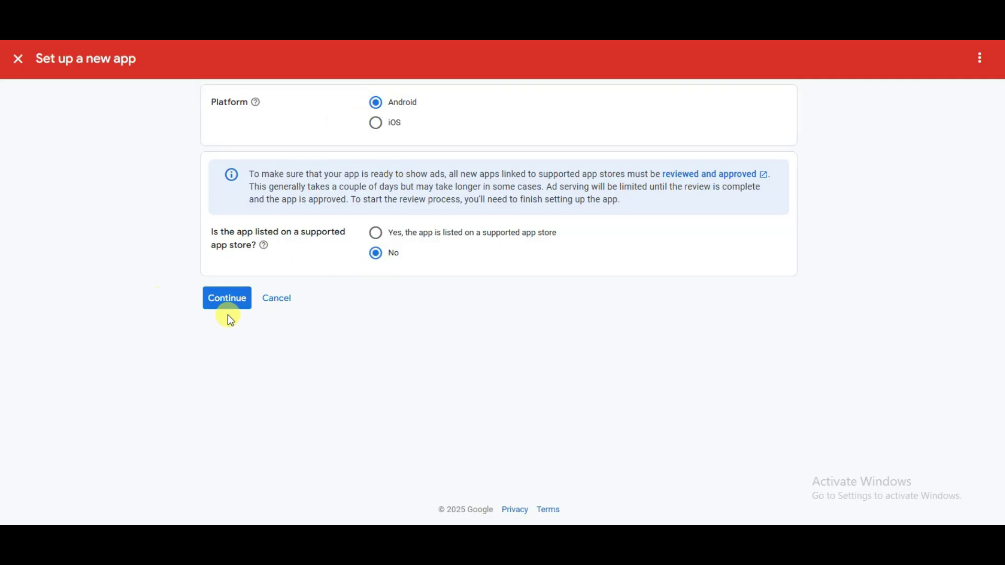
click(235, 302)
click(403, 152)
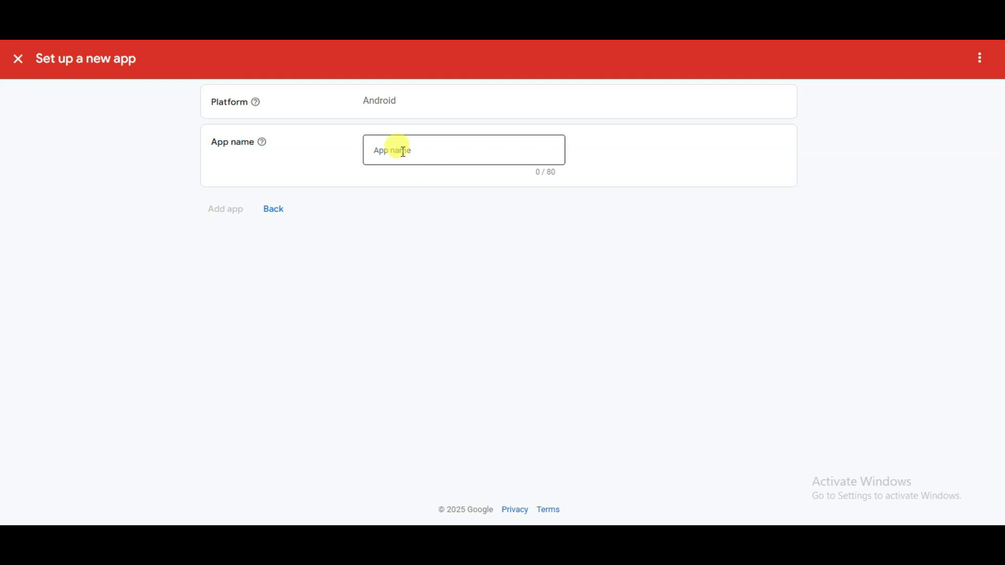
text(Image Resizer)
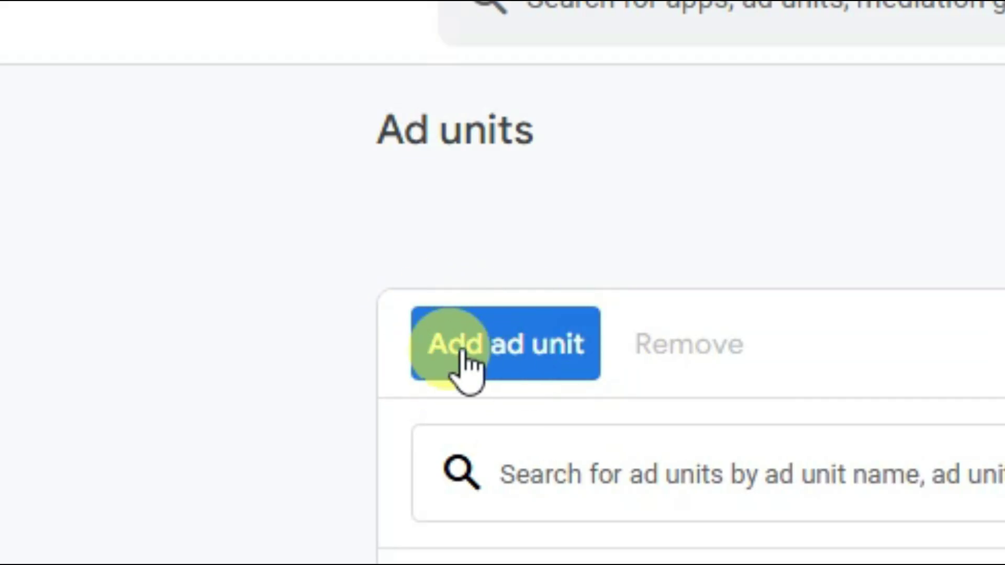
- Create a Banner-format ad unit named 'banner' for Image Resizer
click(462, 355)
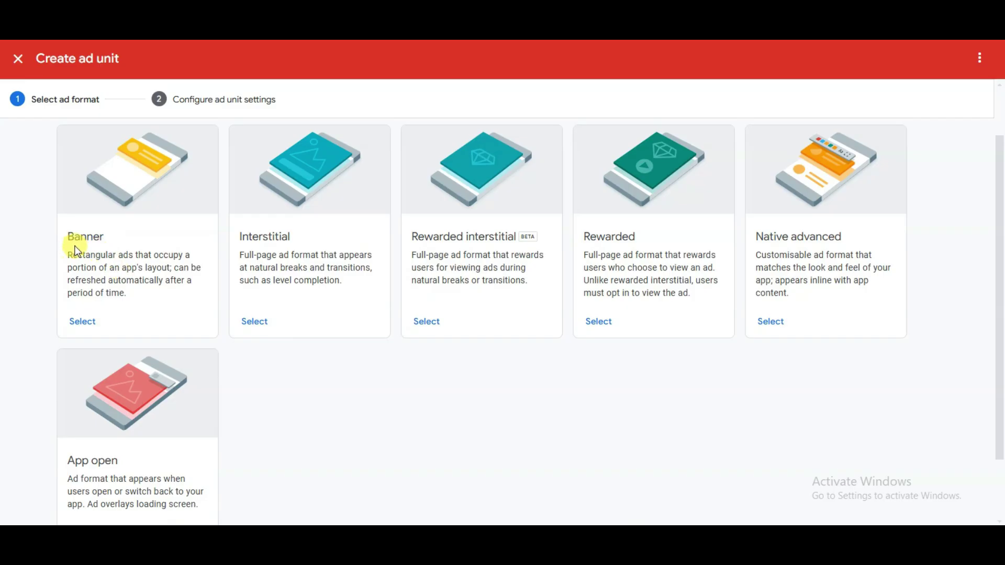
click(123, 264)
click(86, 331)
click(477, 102)
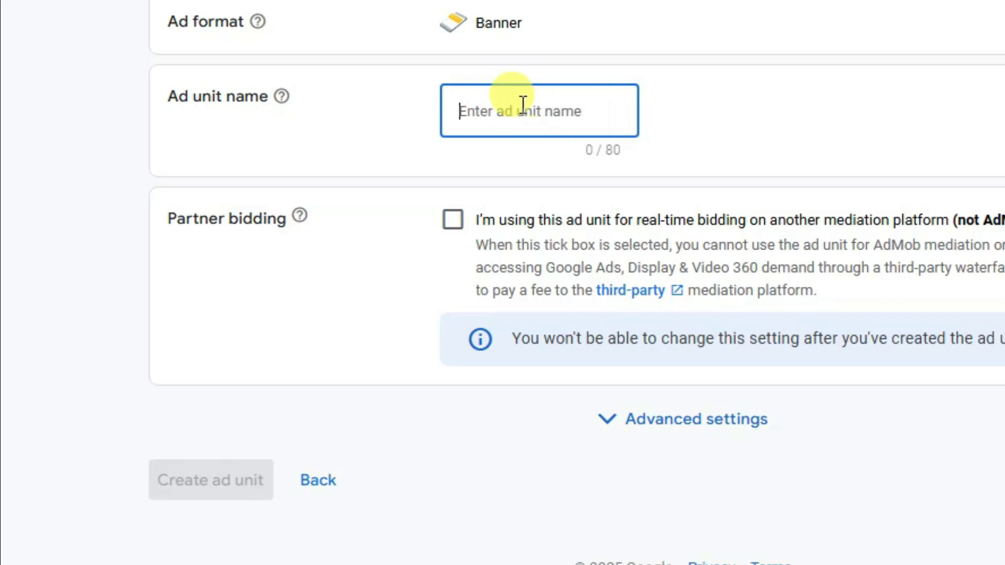
text(banner)
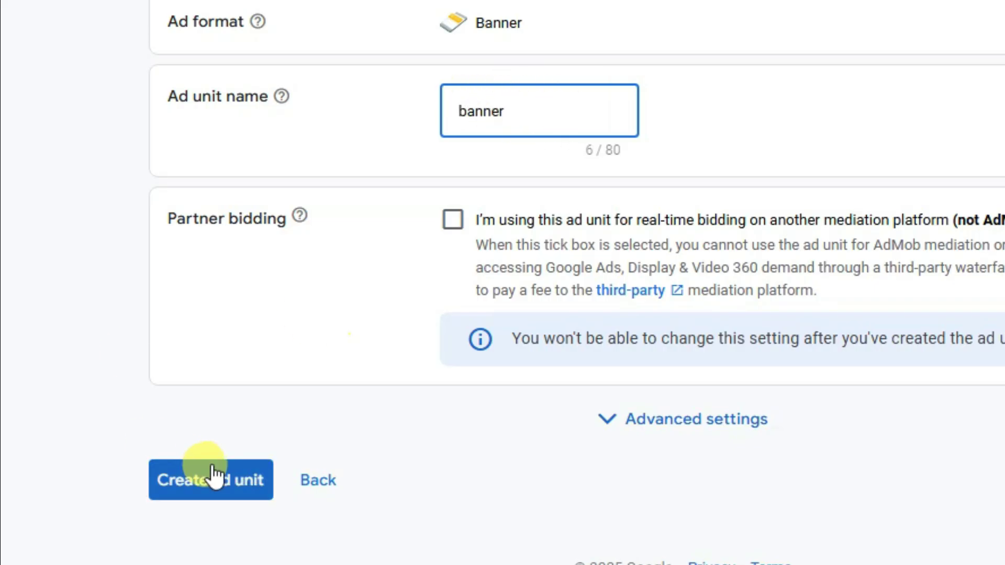
click(178, 492)
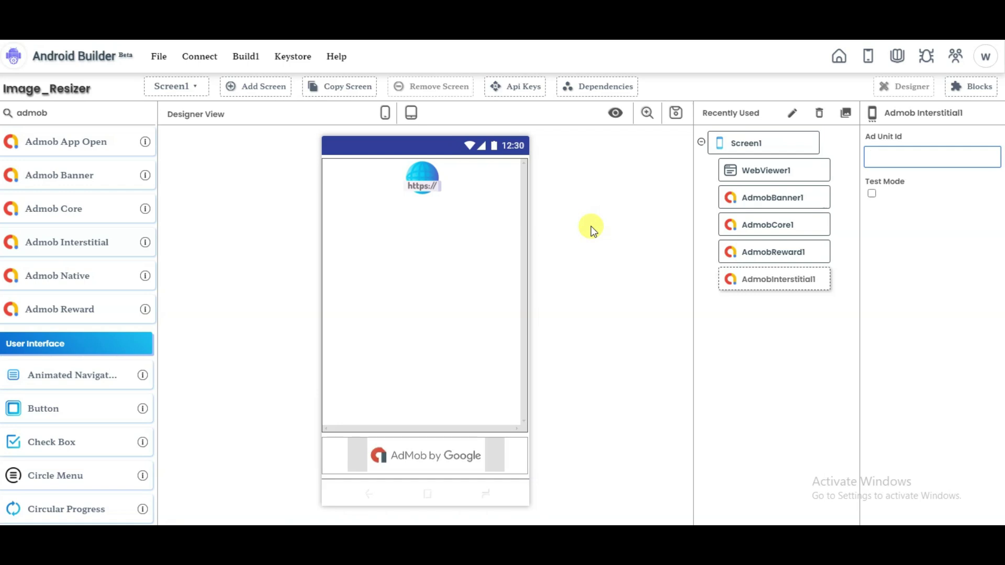
- Paste the copied Rewarded ad unit ID into AdmobReward1's Ad Unit Id
click(776, 204)
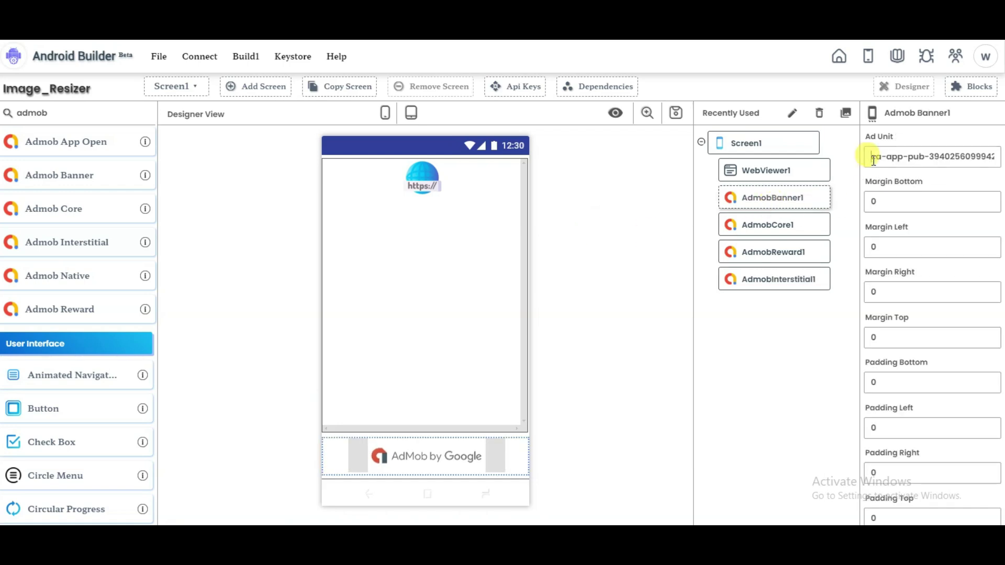
drag(870, 157, 999, 157)
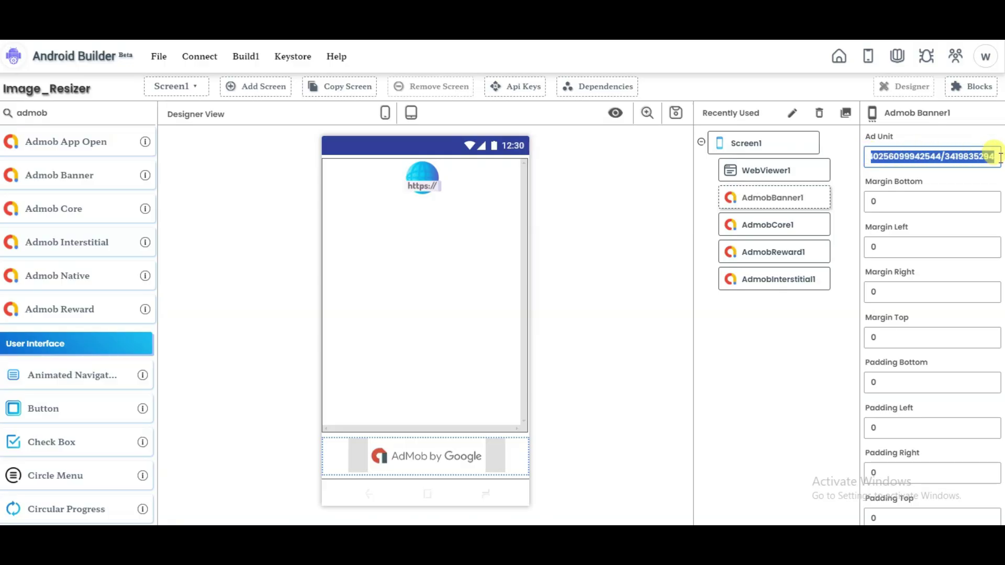
click(751, 256)
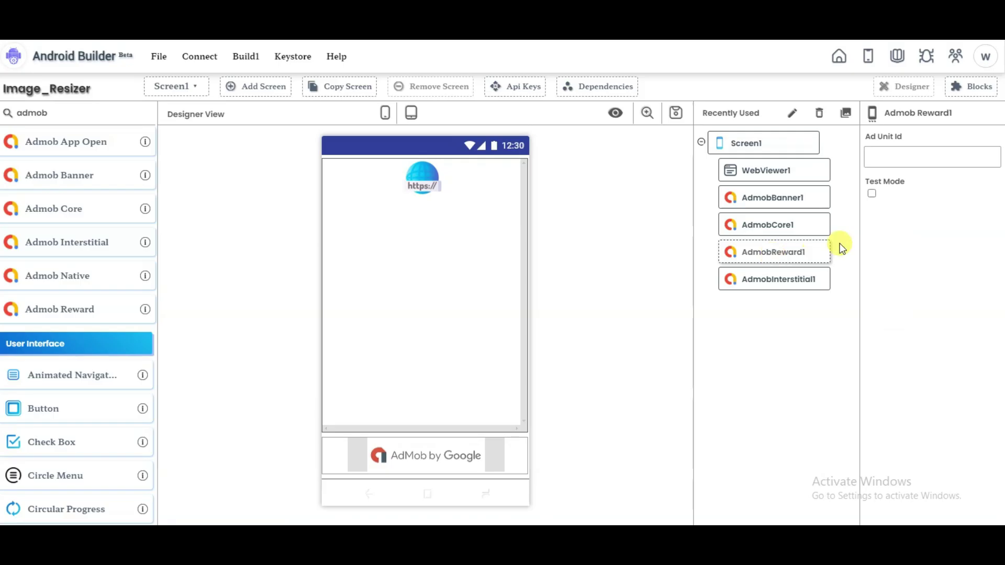
click(902, 157)
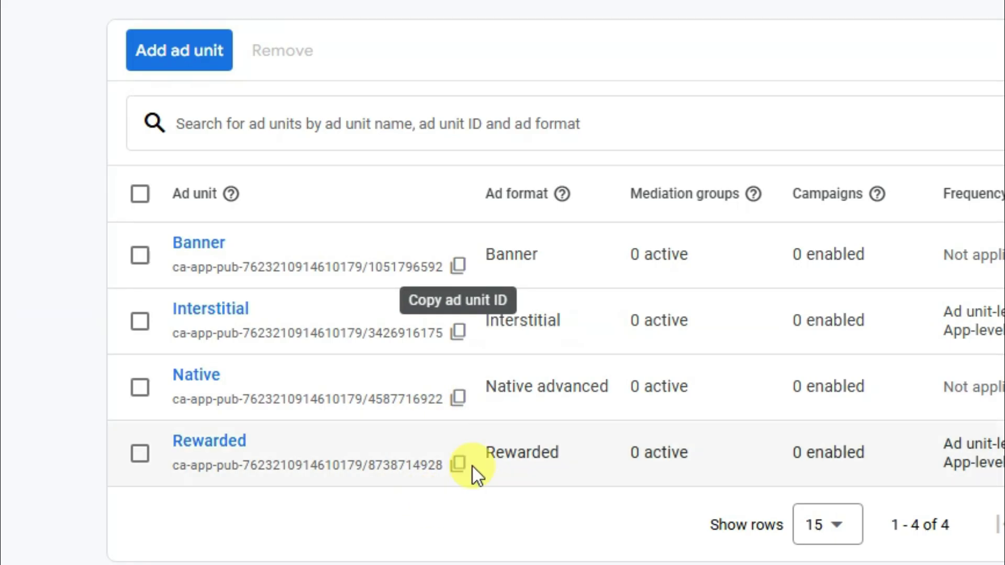
click(456, 470)
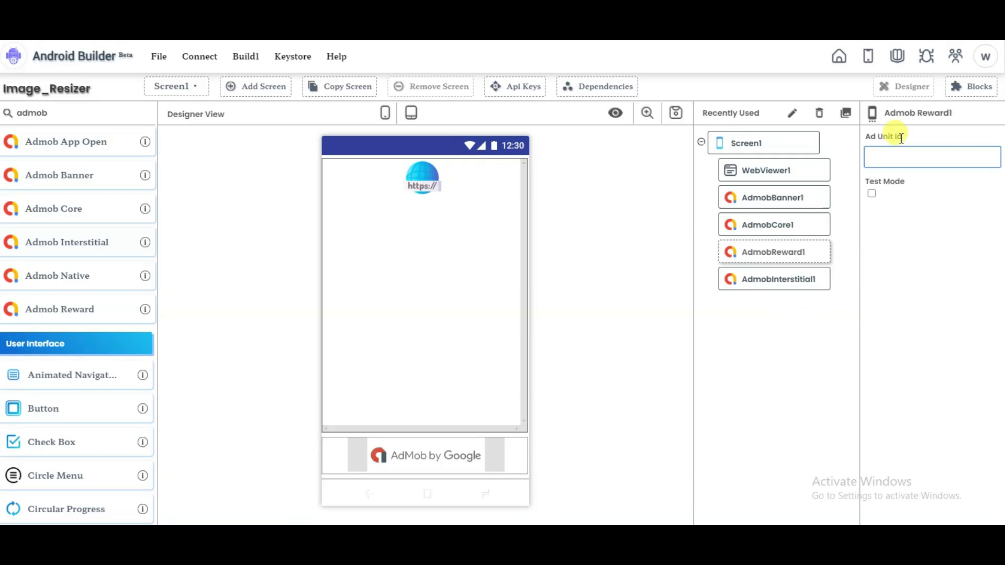
click(889, 156)
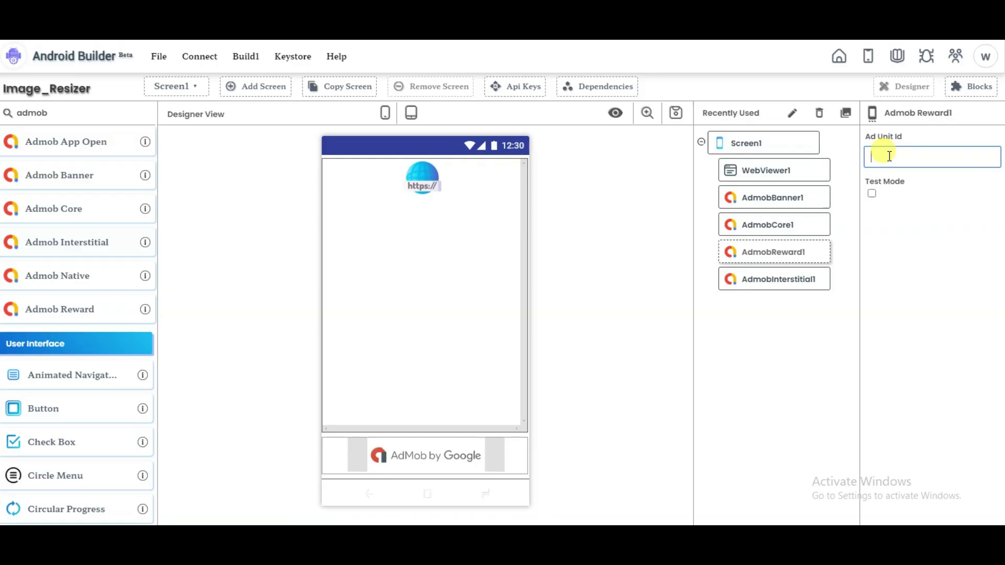
key(ctrl+v)
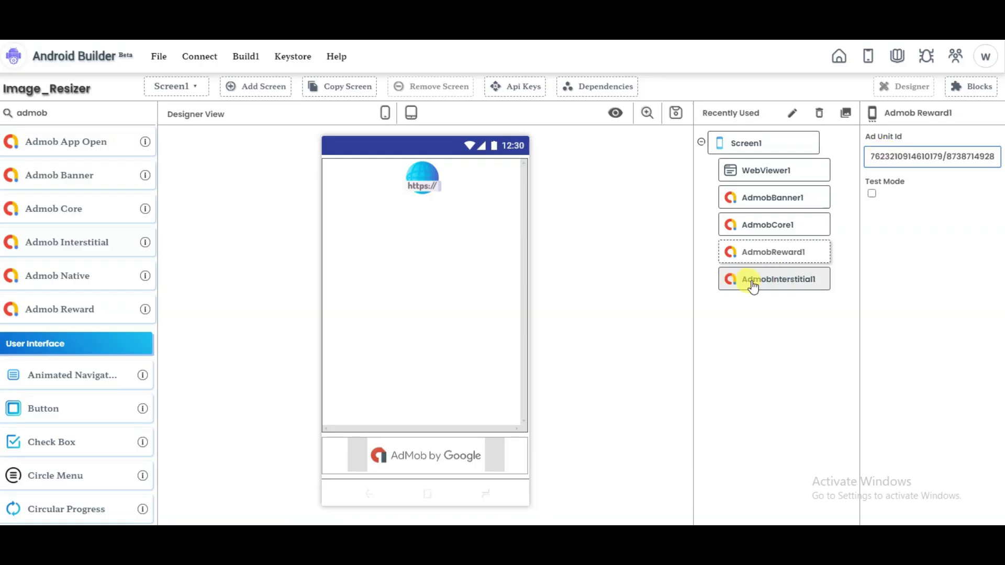
- Paste the copied Interstitial ad unit ID into AdmobInterstitial1's Ad Unit Id
click(783, 285)
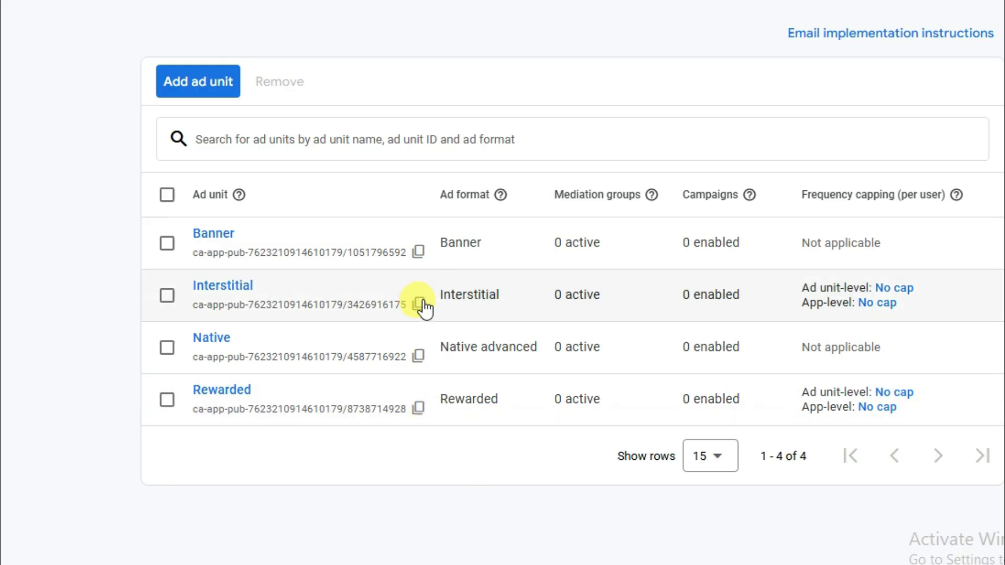
click(417, 303)
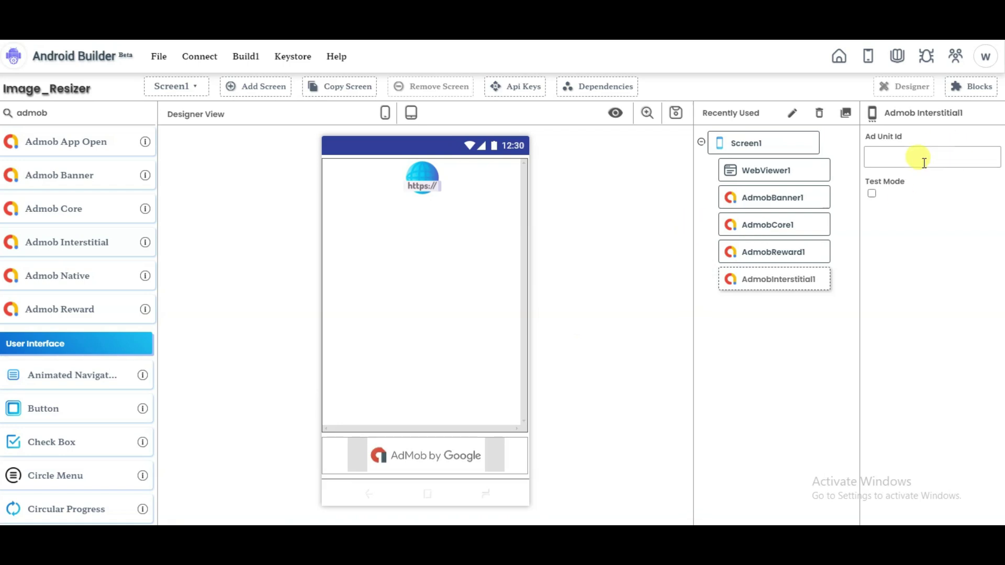
key(ctrl+v)
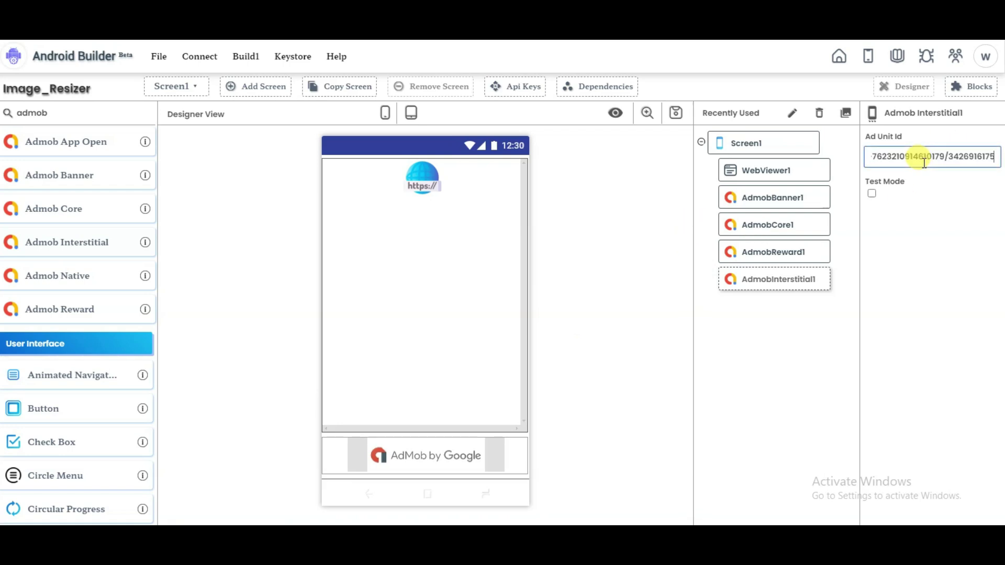
click(947, 208)
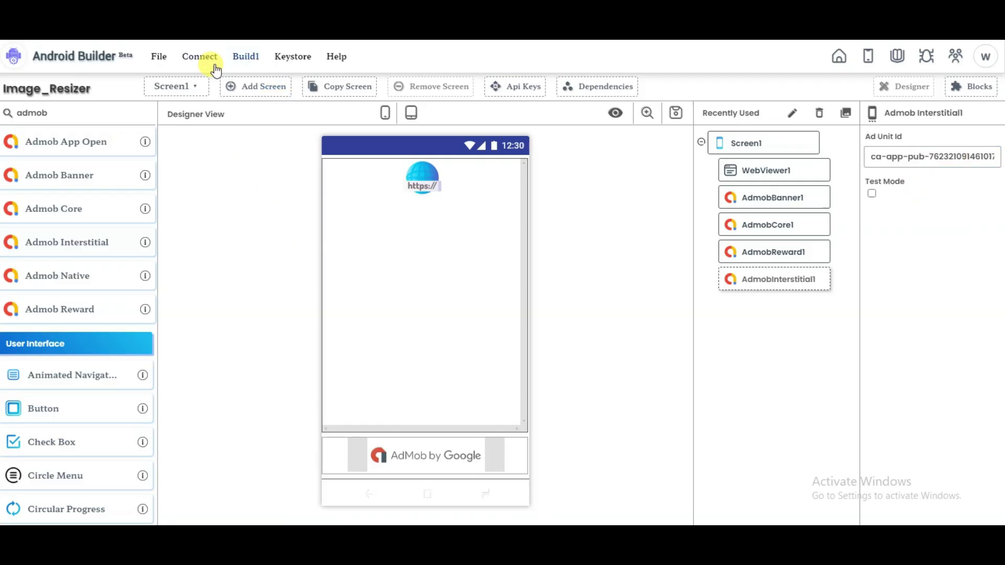
- Build Image_Resizer as an Android App from the Build1 menu
click(246, 58)
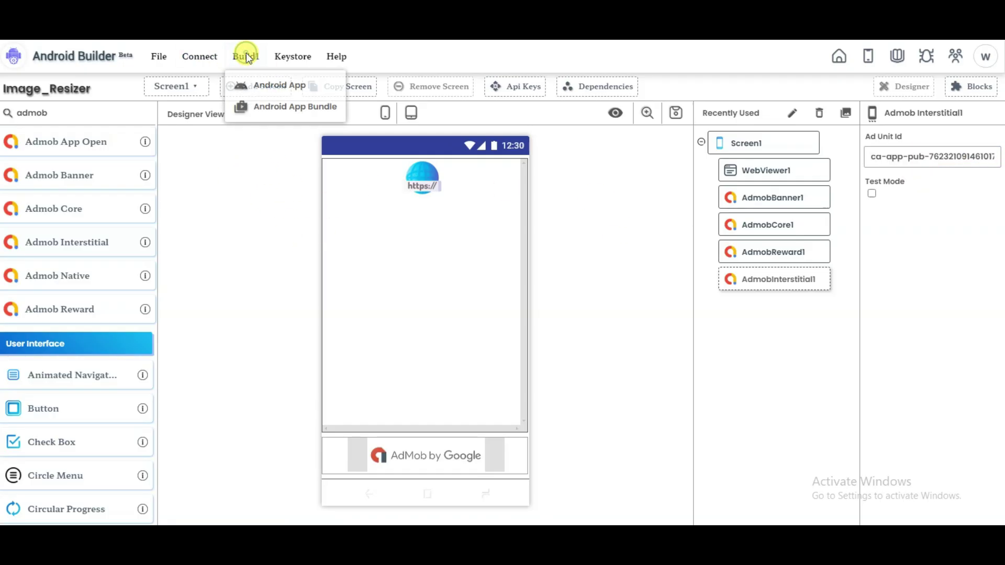
click(284, 90)
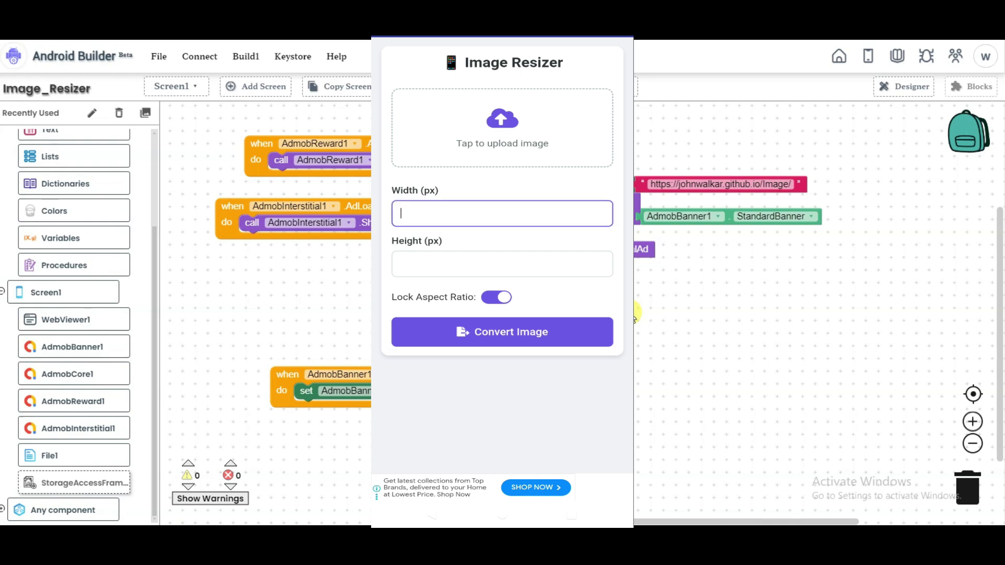
key(Tab)
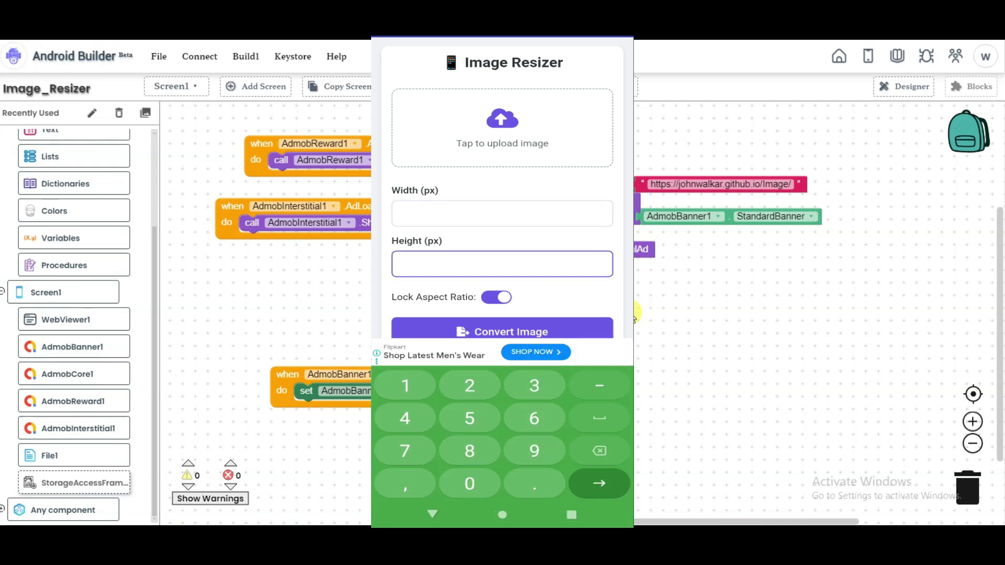
key(shift+Tab)
key(Escape)
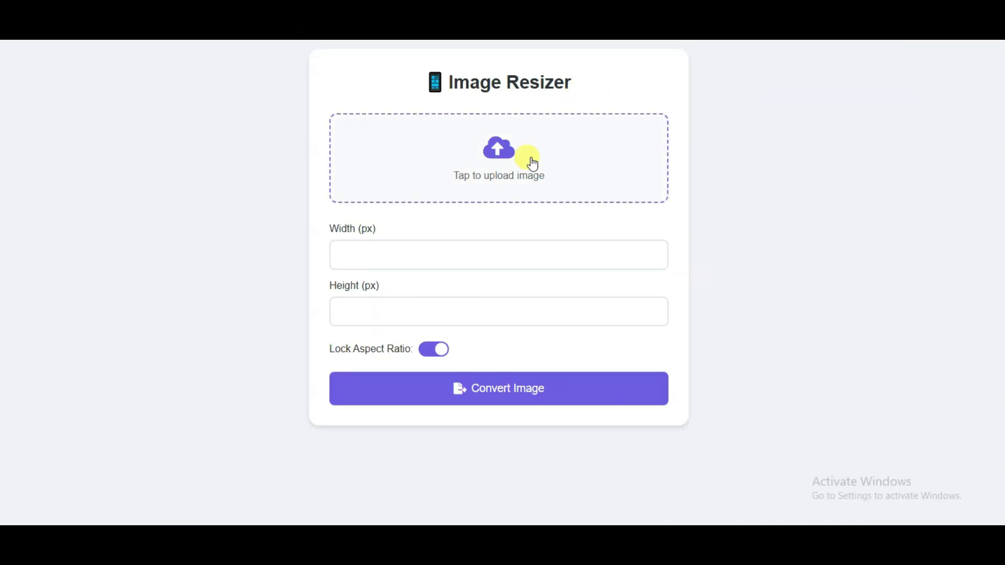
- Upload the Untitled design (1) image into Image Resizer
click(498, 152)
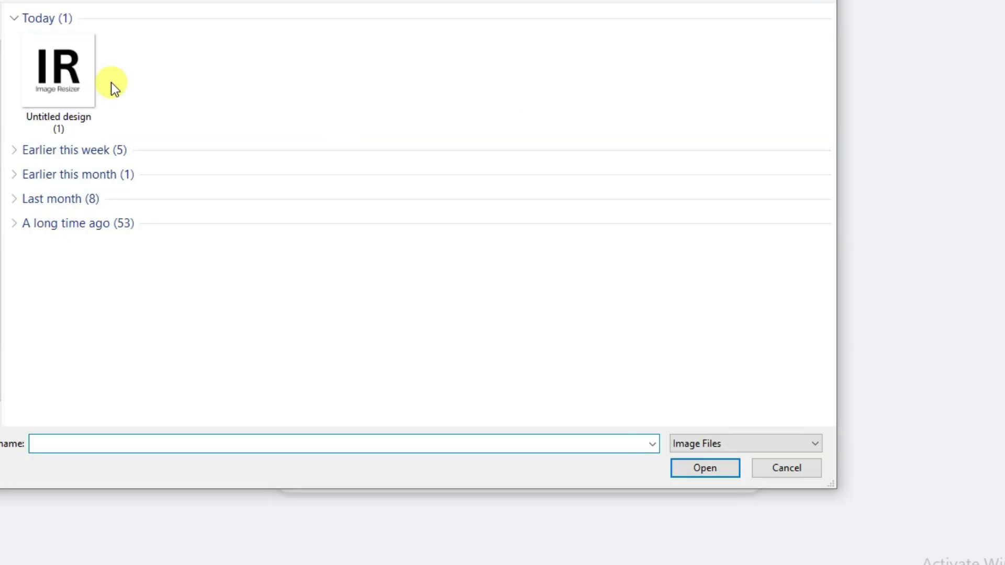
click(81, 74)
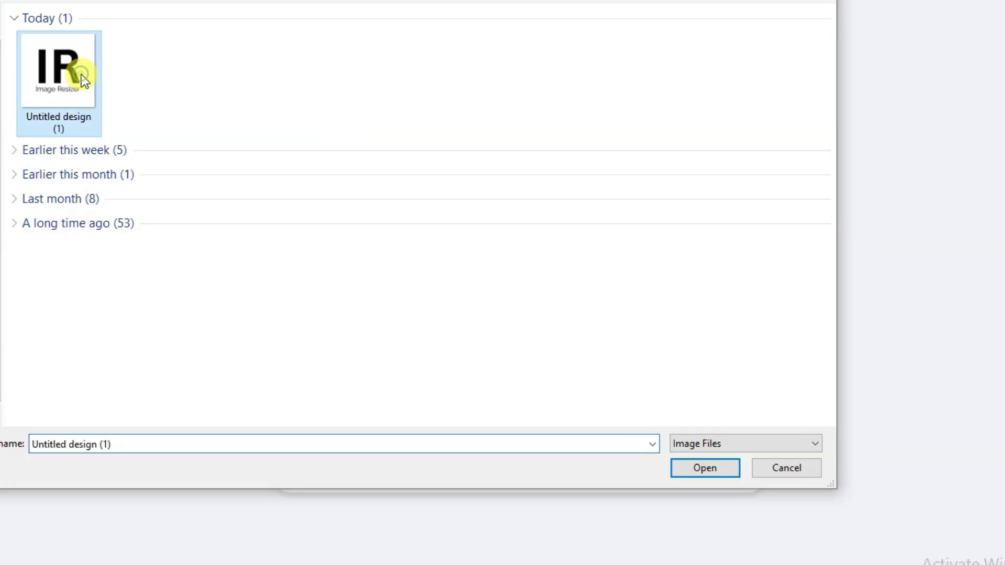
click(694, 468)
click(370, 141)
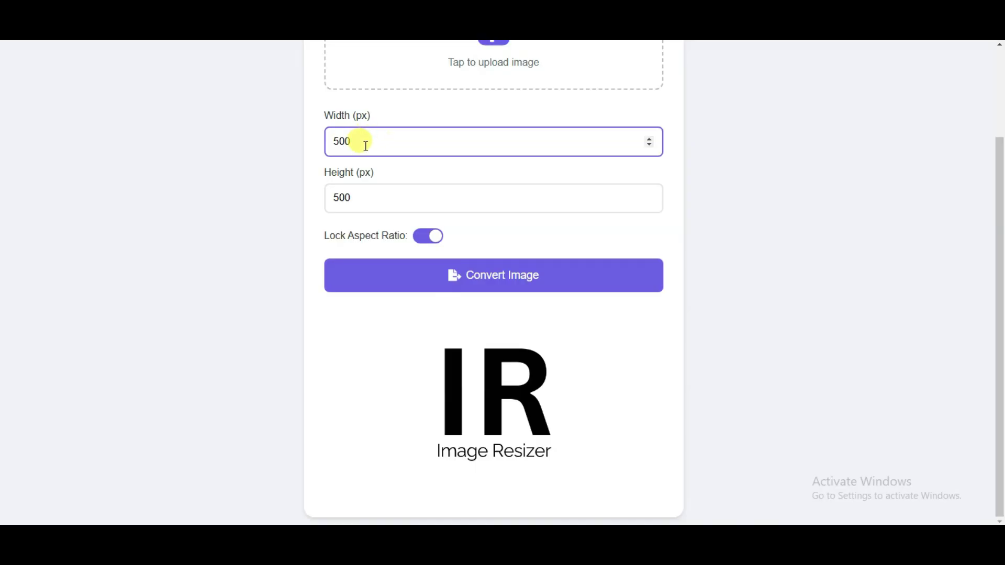
- Unlock the aspect ratio, convert the image to 32 × 310 px, and download it
click(429, 241)
click(364, 200)
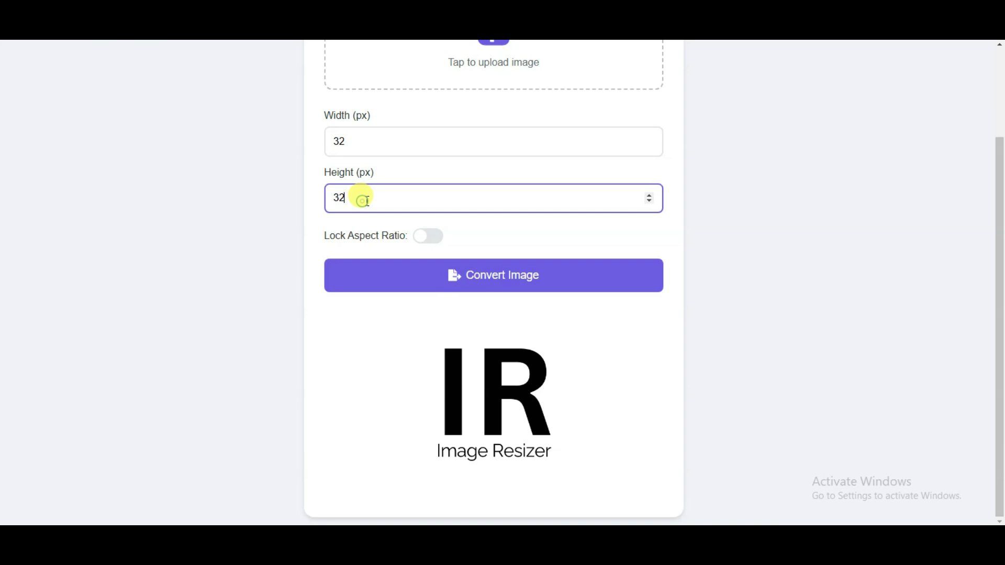
text(10)
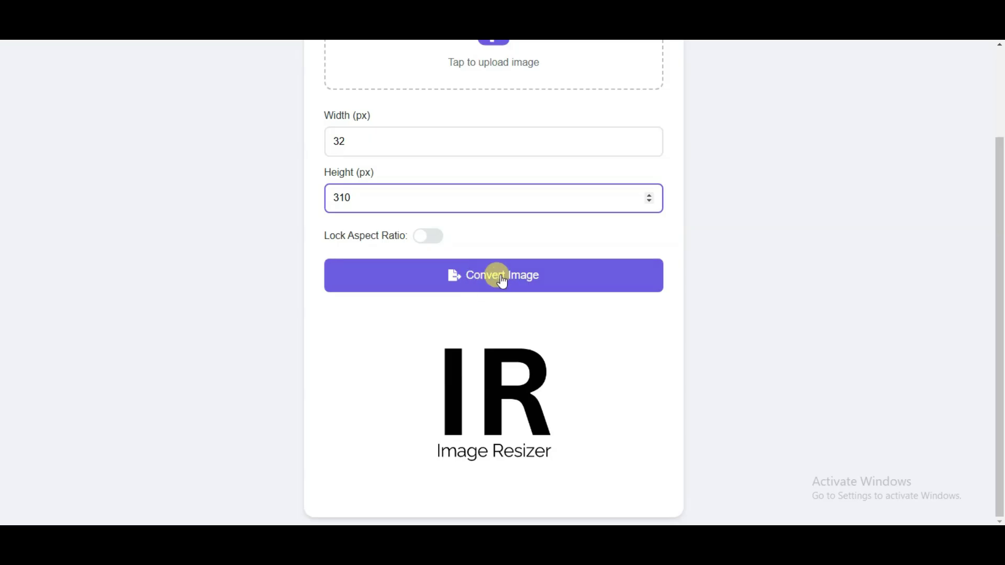
click(480, 280)
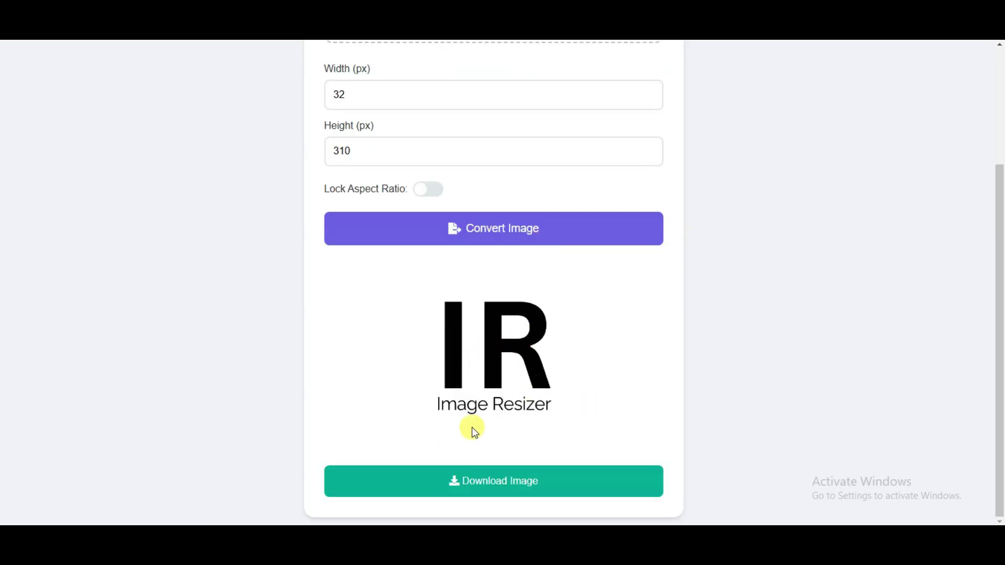
click(478, 486)
scroll(722, 262, up, 3)
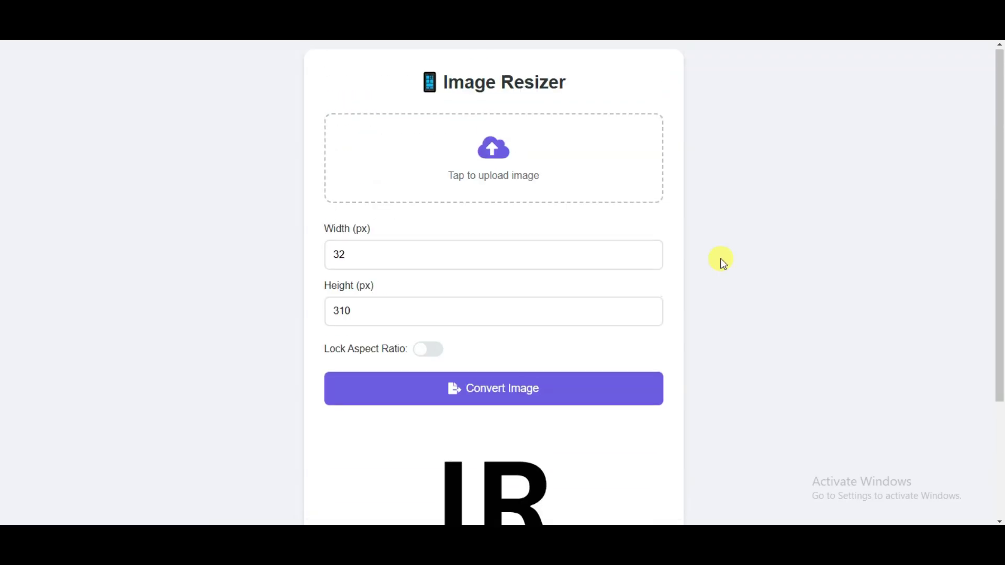
scroll(724, 204, down, 3)
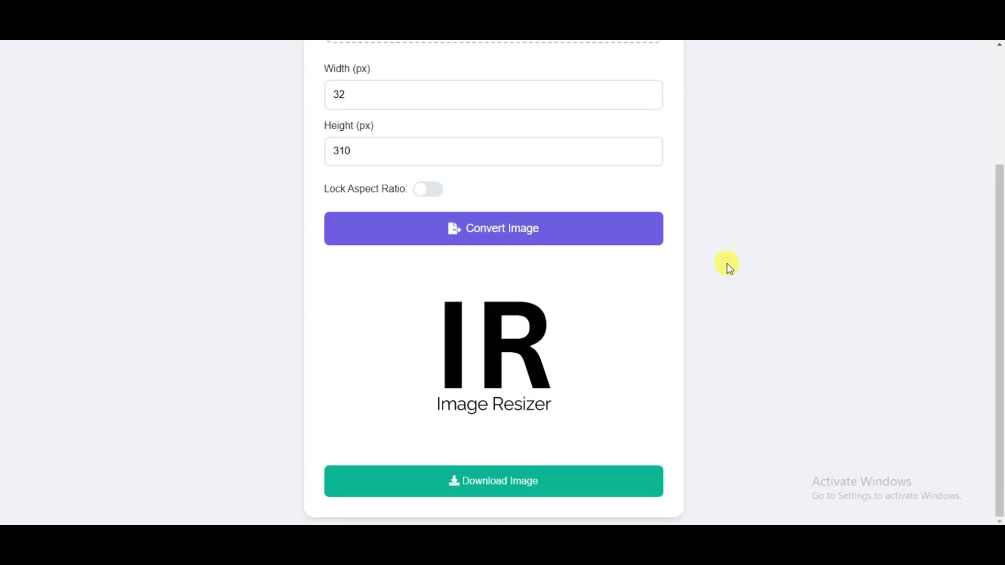